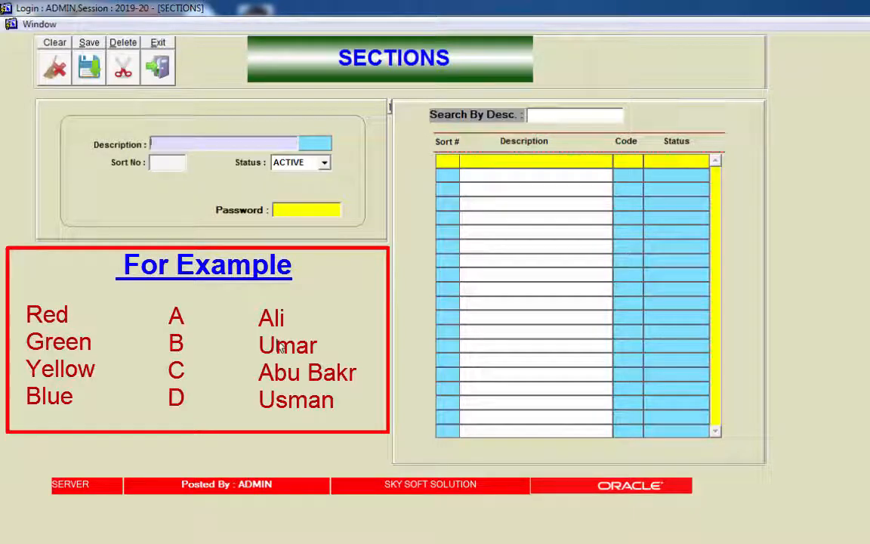
Step: Add section A with ACTIVE status and save it with the password
{"action": "type", "text": "A"}
{"action": "key", "text": "BackSpace"}
{"action": "type", "text": "RED"}
{"action": "key", "text": "BackSpace"}
{"action": "key", "text": "BackSpace"}
{"action": "key", "text": "BackSpace"}
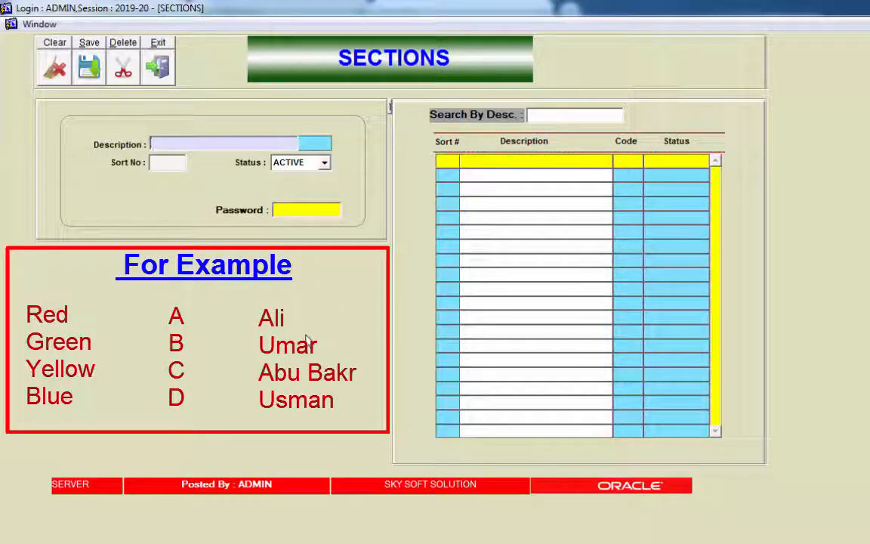
{"action": "type", "text": "A"}
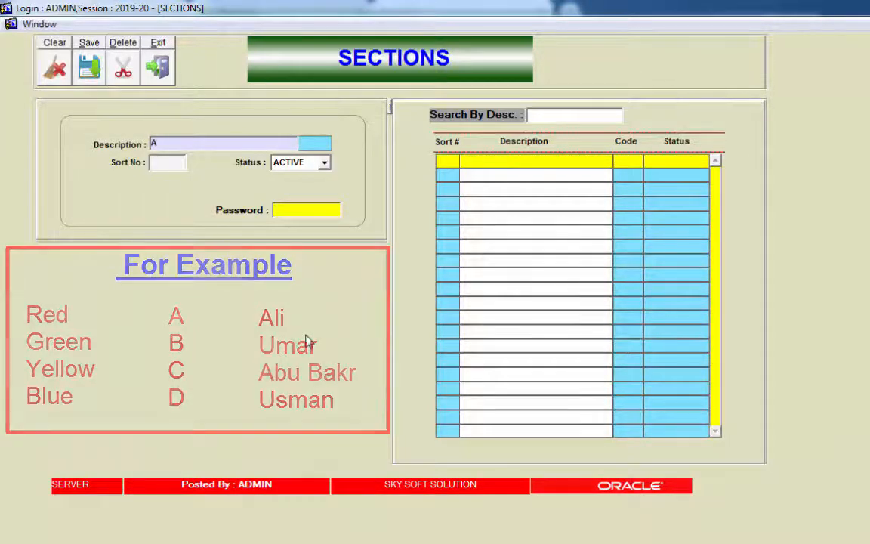
{"action": "key", "text": "Tab"}
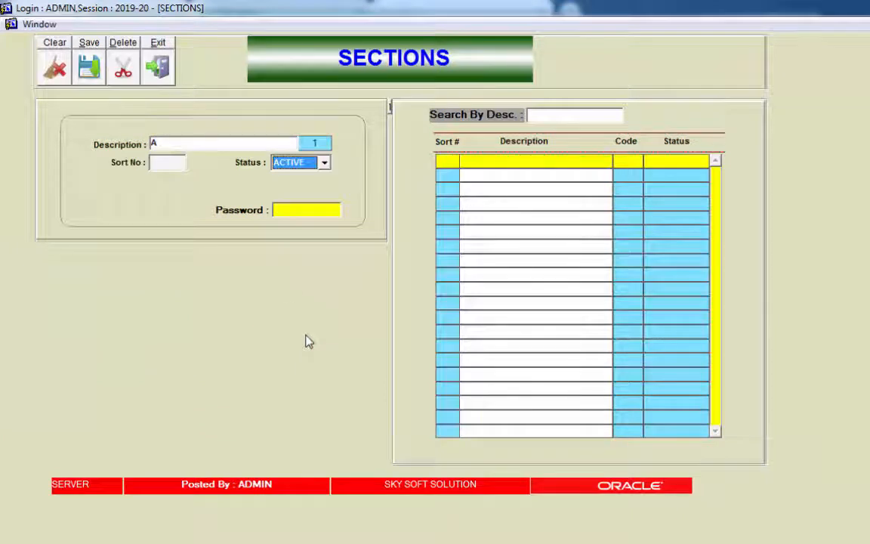
{"action": "left_click", "coordinate": [327, 167]}
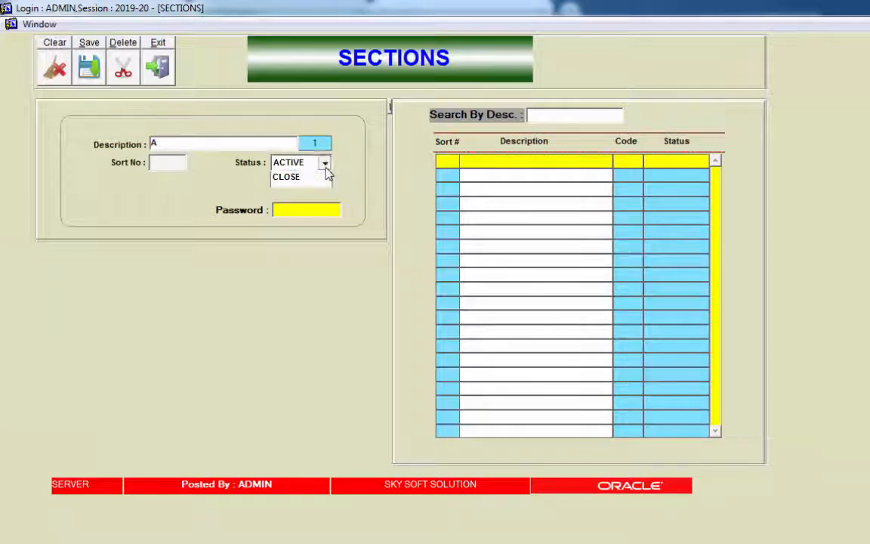
{"action": "left_click", "coordinate": [326, 176]}
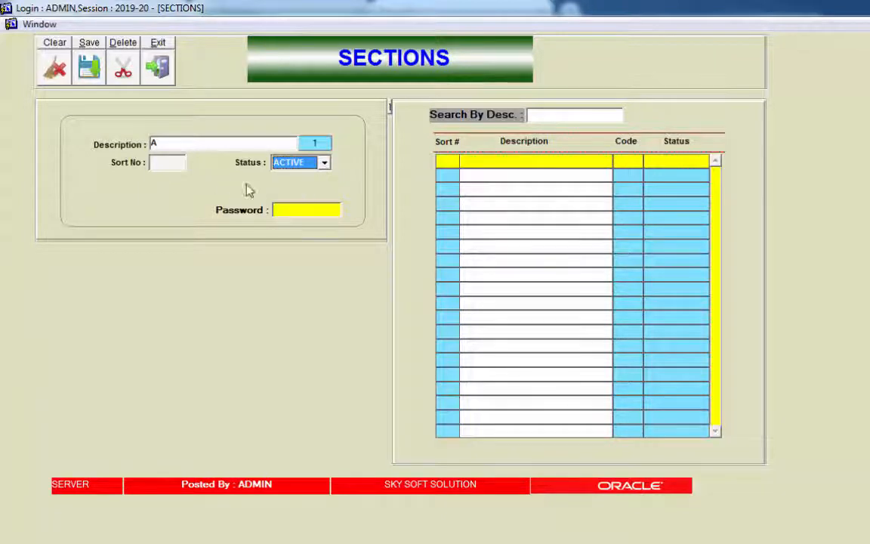
{"action": "left_click", "coordinate": [293, 210]}
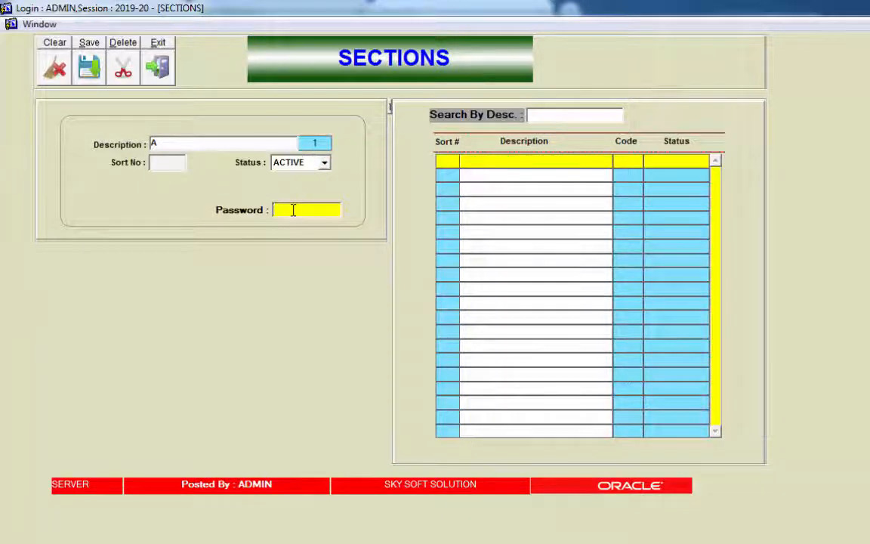
{"action": "type", "text": "***"}
{"action": "key", "text": "Return"}
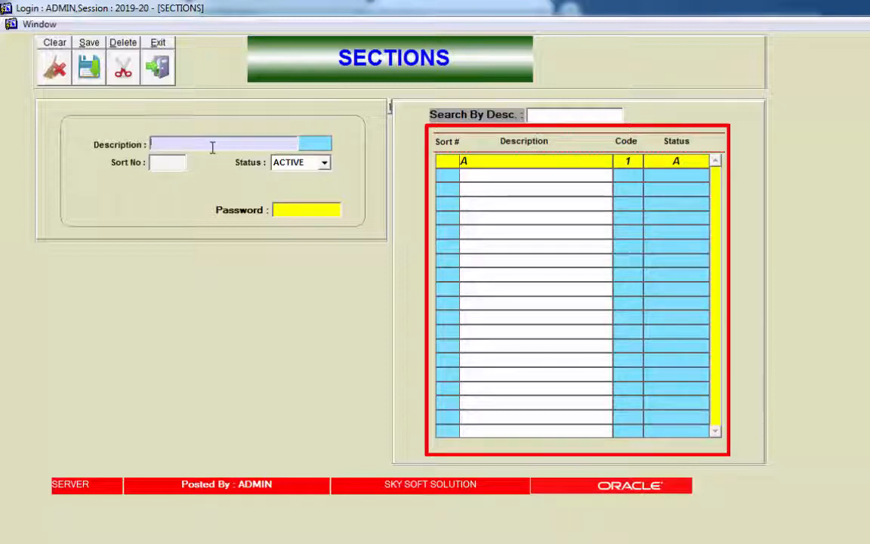
Step: Add active section B, save it, and reload section A into the form
{"action": "type", "text": "B"}
{"action": "key", "text": "Tab"}
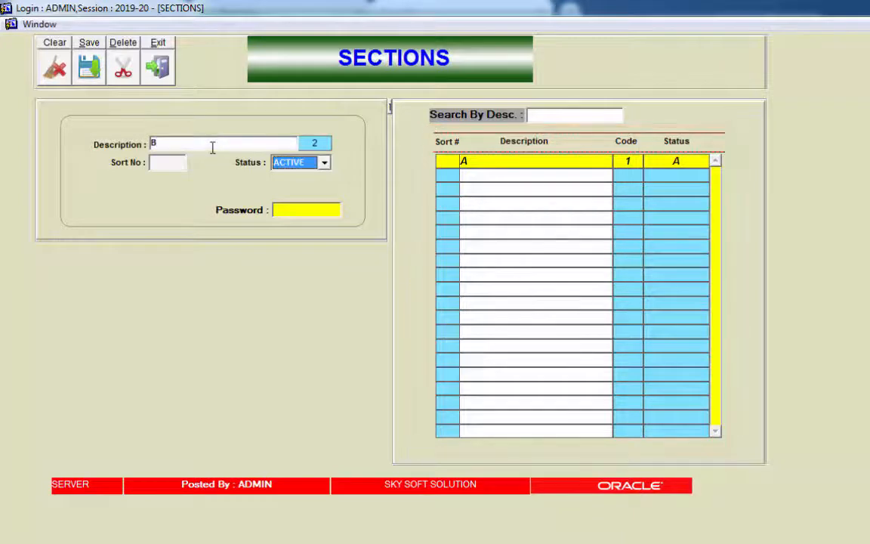
{"action": "key", "text": "Tab"}
{"action": "type", "text": "***"}
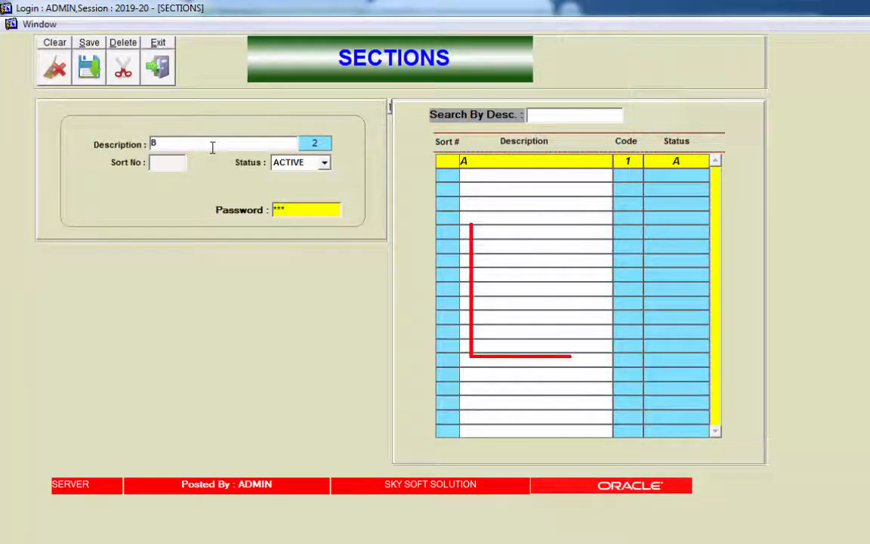
{"action": "key", "text": "Return"}
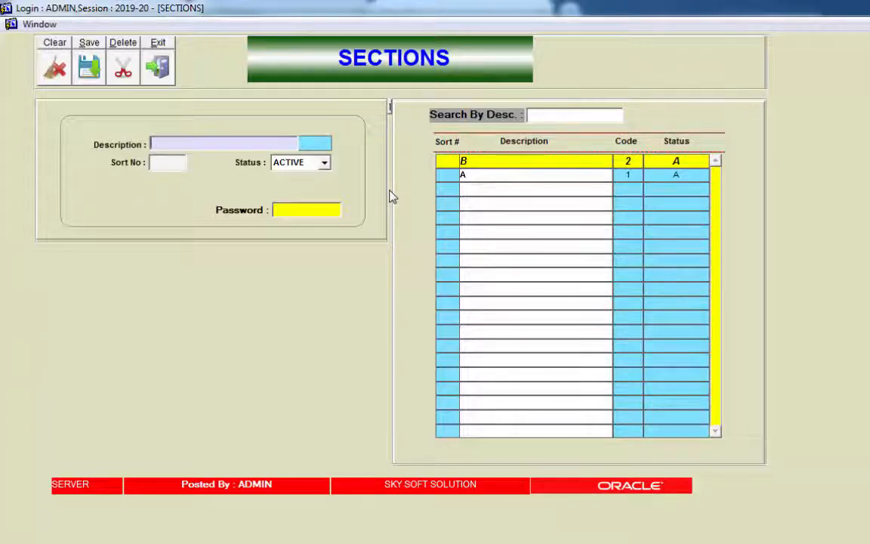
{"action": "left_click", "coordinate": [493, 179]}
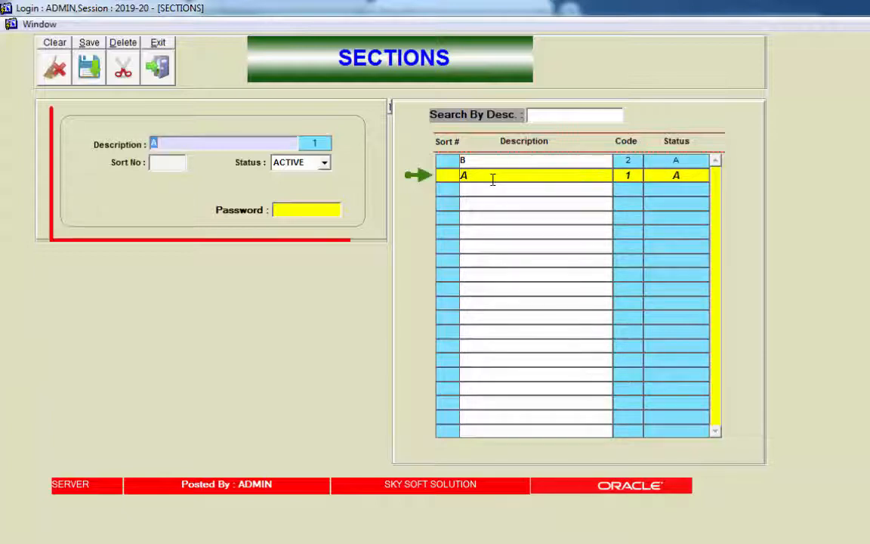
Step: Change section A's description to RED and confirm the record update
{"action": "left_click", "coordinate": [488, 163]}
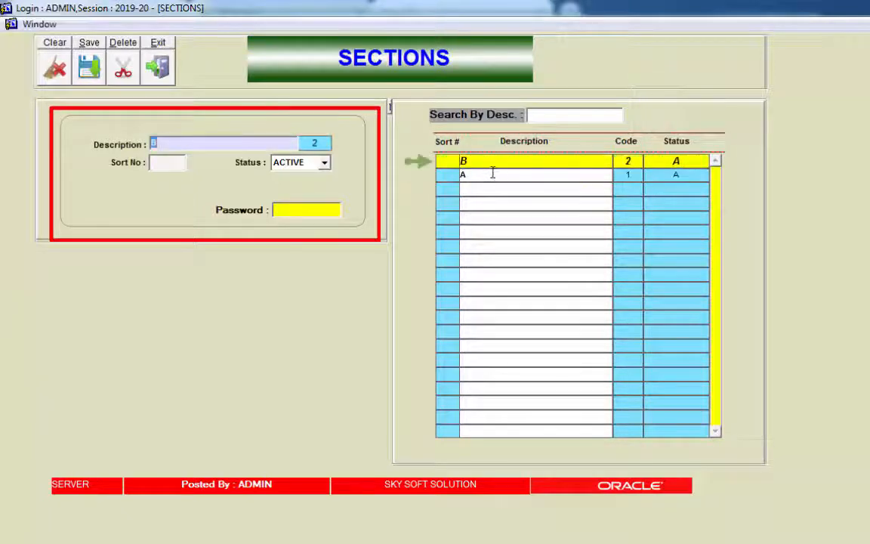
{"action": "left_click", "coordinate": [494, 176]}
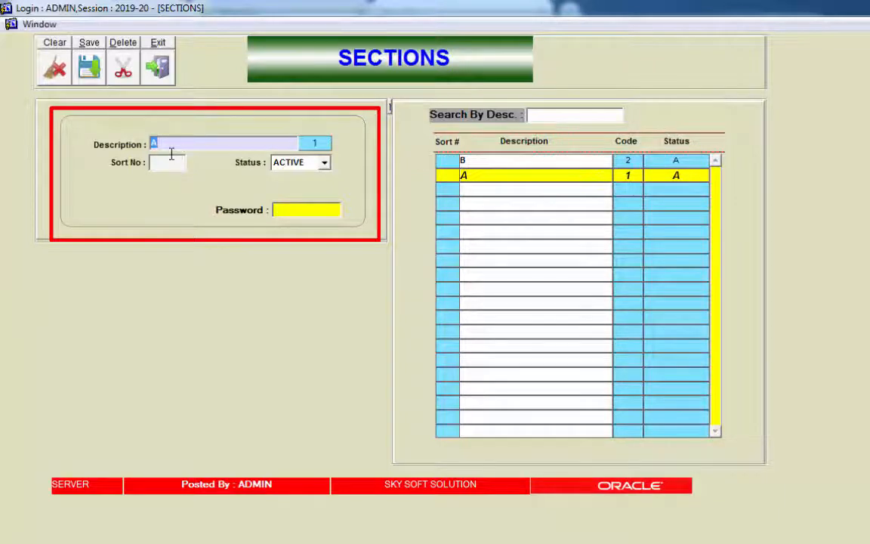
{"action": "type", "text": "RED"}
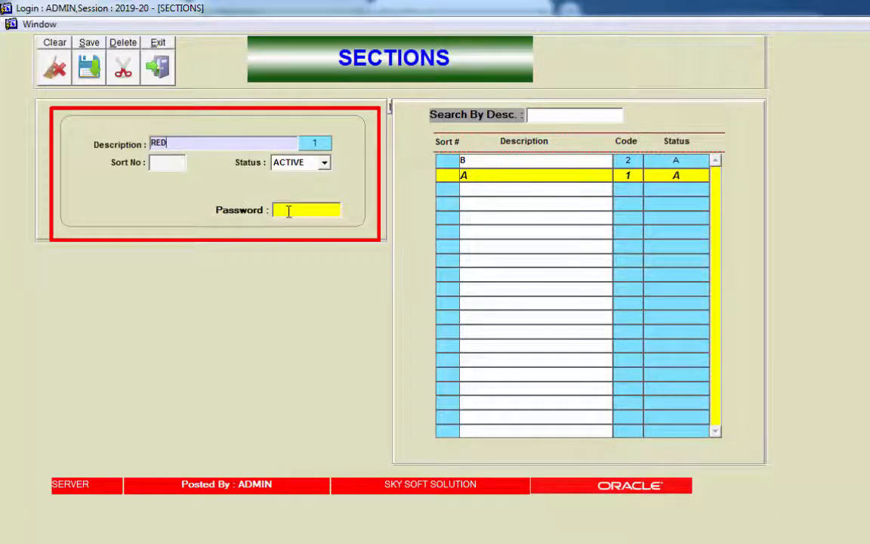
{"action": "left_click", "coordinate": [287, 212]}
{"action": "type", "text": "***"}
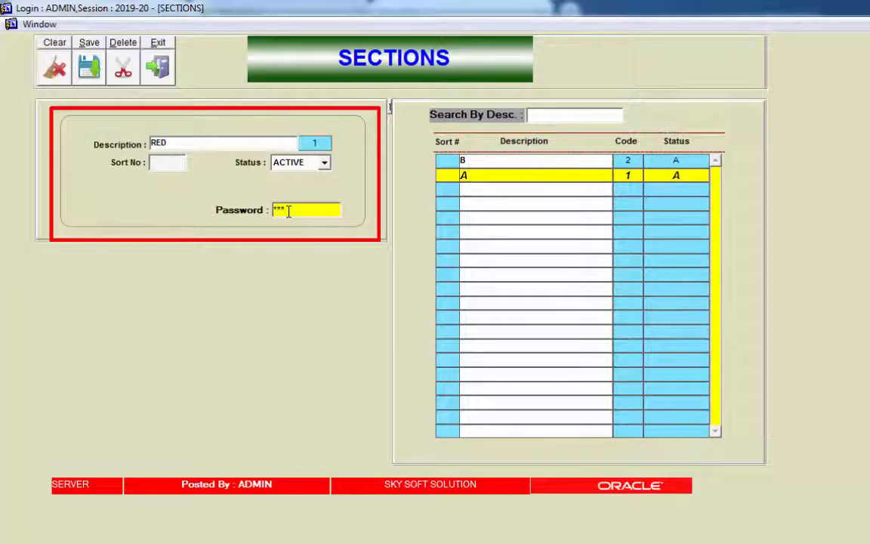
{"action": "key", "text": "Return"}
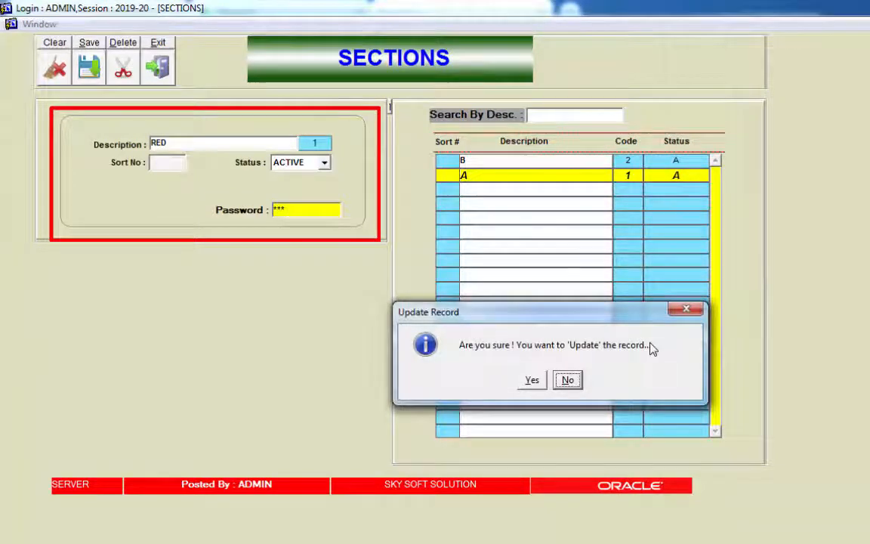
{"action": "left_click", "coordinate": [532, 380]}
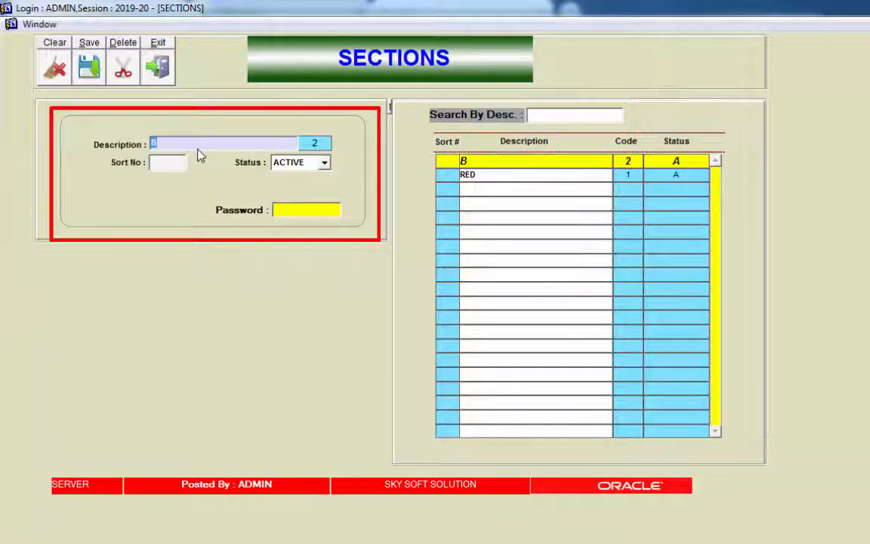
Step: Replace section B's description with YELLOW, save with the password and confirm Yes
{"action": "type", "text": "B"}
{"action": "key", "text": "BackSpace"}
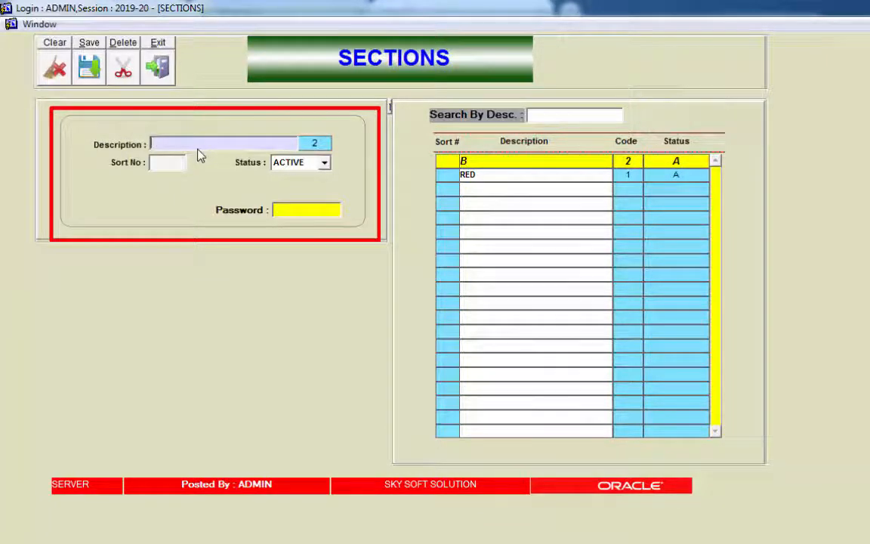
{"action": "type", "text": "YELL"}
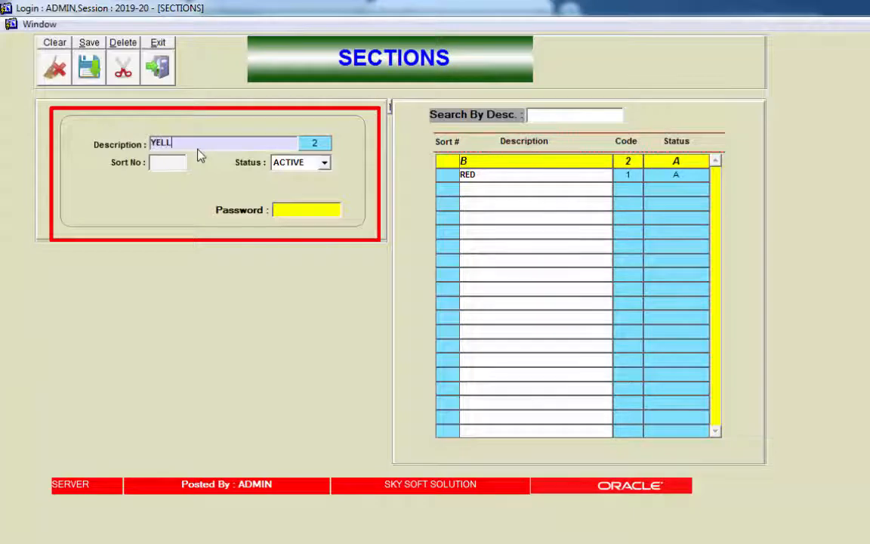
{"action": "type", "text": "OW"}
{"action": "key", "text": "Return"}
{"action": "left_click", "coordinate": [331, 209]}
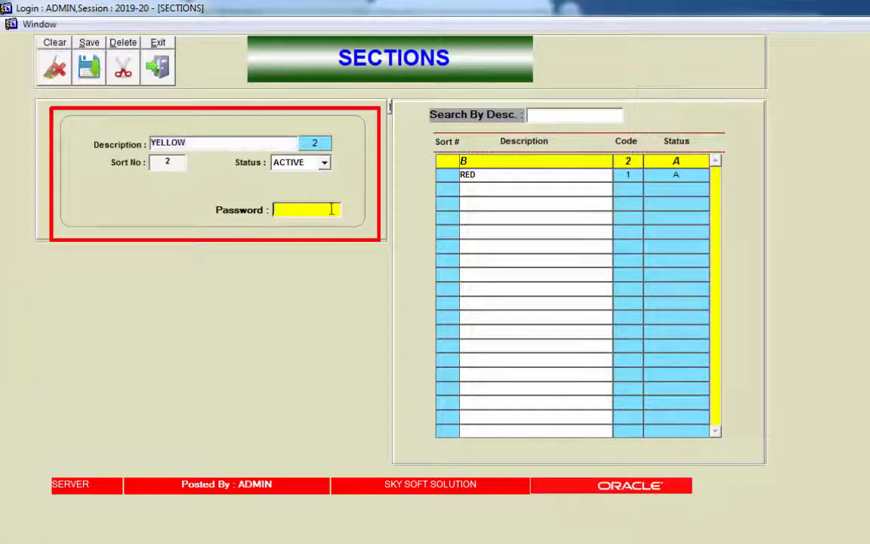
{"action": "type", "text": "***"}
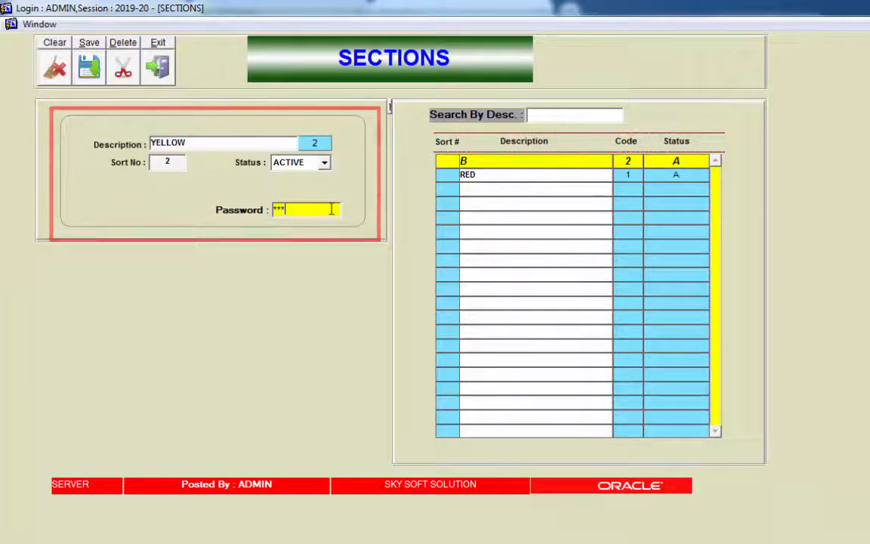
{"action": "key", "text": "Return"}
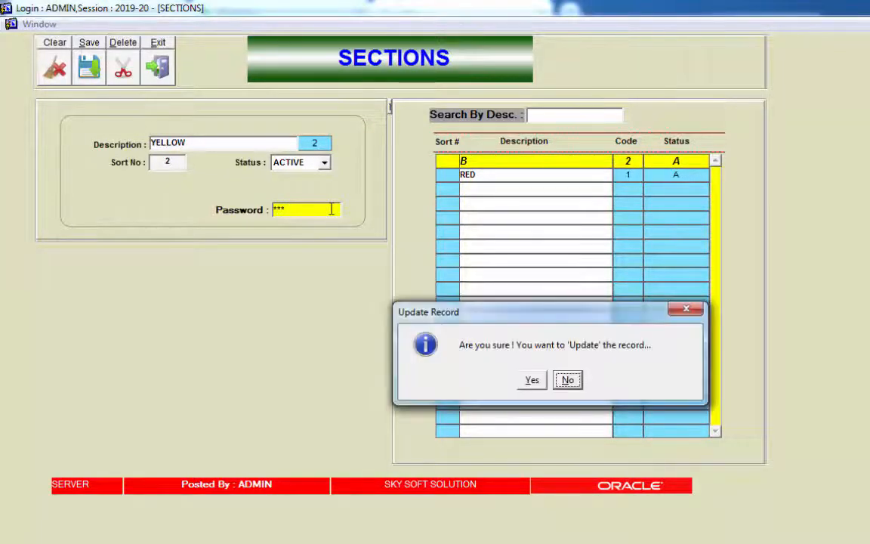
{"action": "key", "text": "Left"}
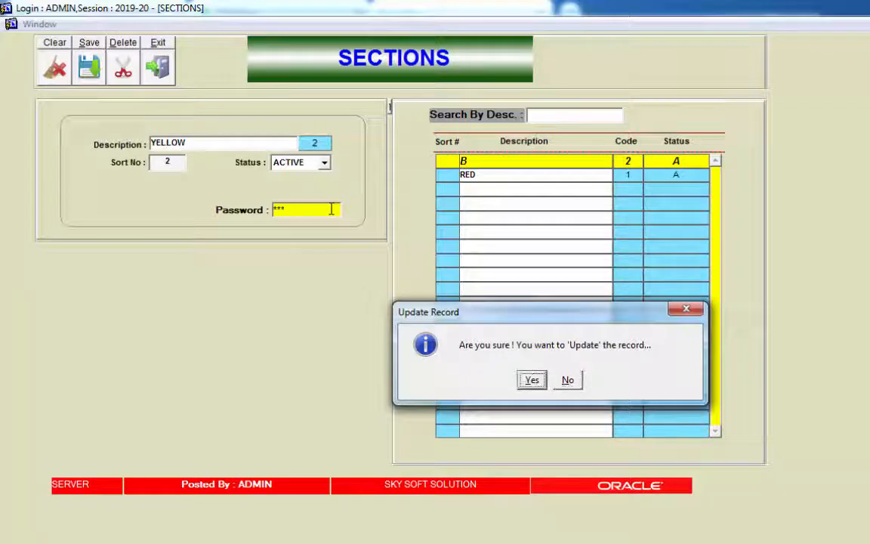
{"action": "key", "text": "Return"}
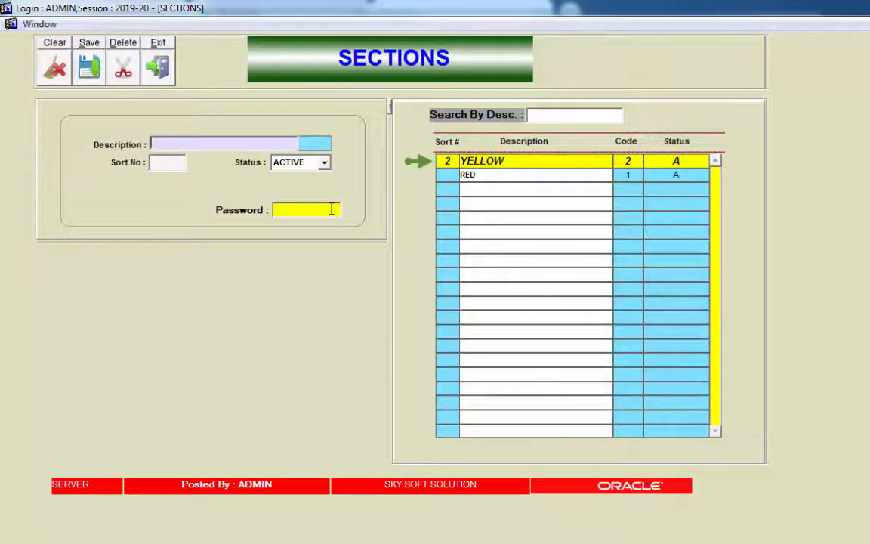
{"action": "left_click", "coordinate": [534, 174]}
{"action": "left_click", "coordinate": [521, 162]}
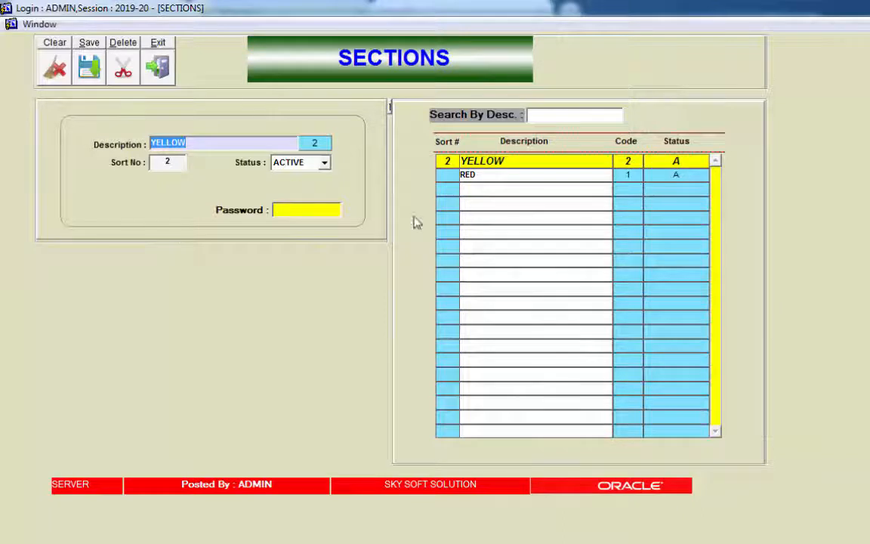
Step: Set the RED section's sort number to 1 and confirm saving the change
{"action": "left_click", "coordinate": [480, 175]}
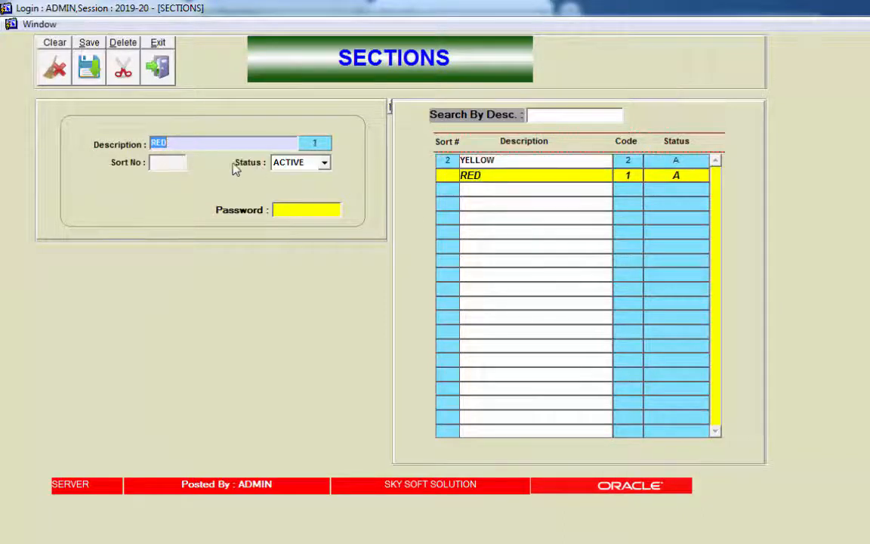
{"action": "left_click", "coordinate": [174, 162]}
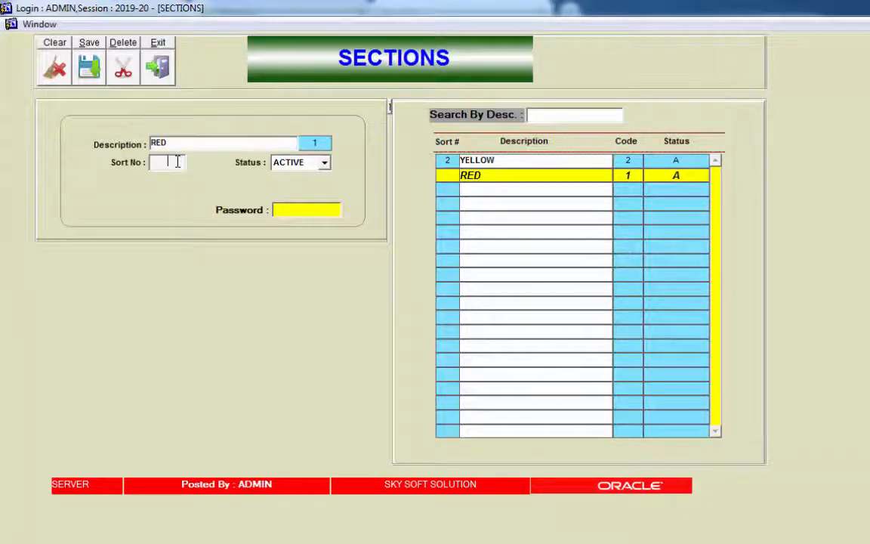
{"action": "type", "text": "1"}
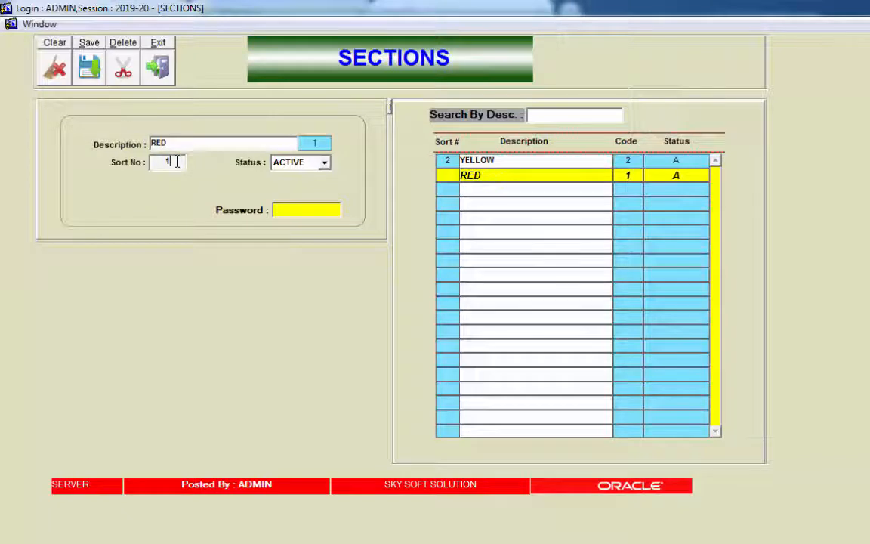
{"action": "left_click", "coordinate": [285, 209]}
{"action": "type", "text": "***"}
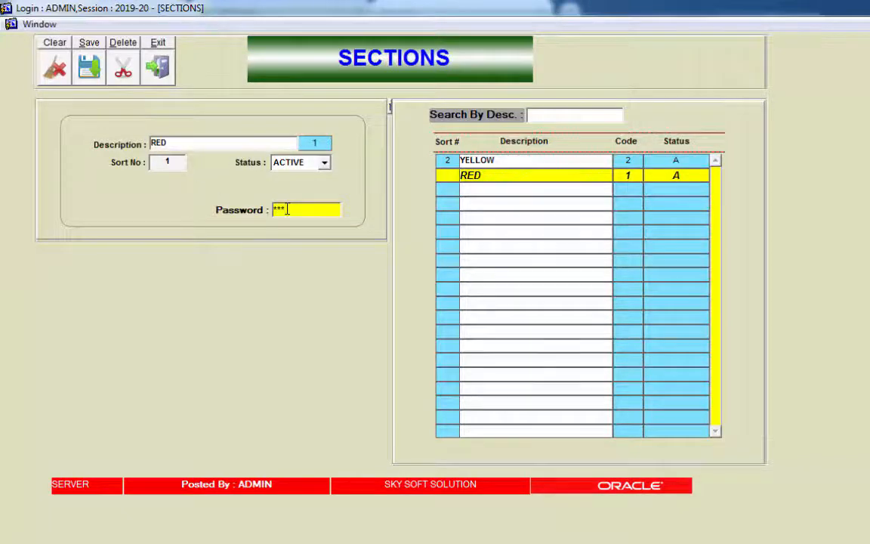
{"action": "key", "text": "Return"}
{"action": "key", "text": "Left"}
{"action": "key", "text": "Return"}
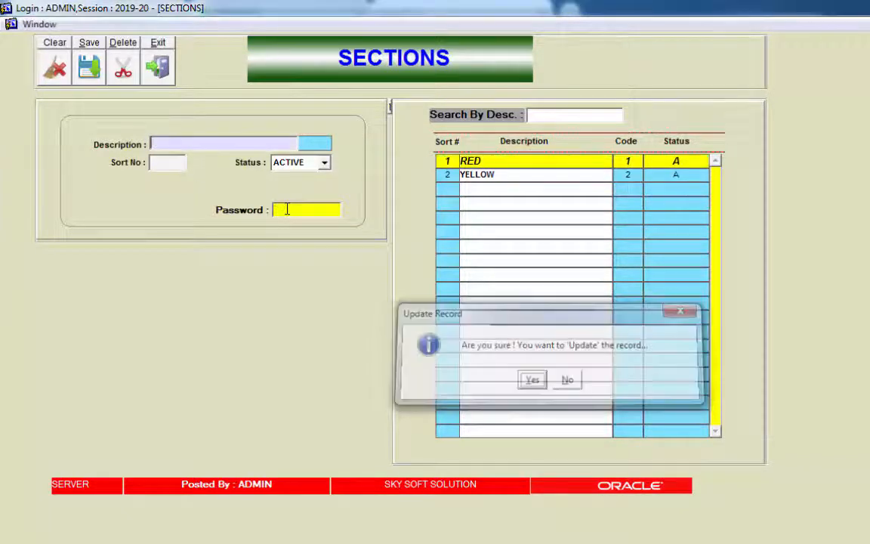
{"action": "left_click", "coordinate": [499, 175]}
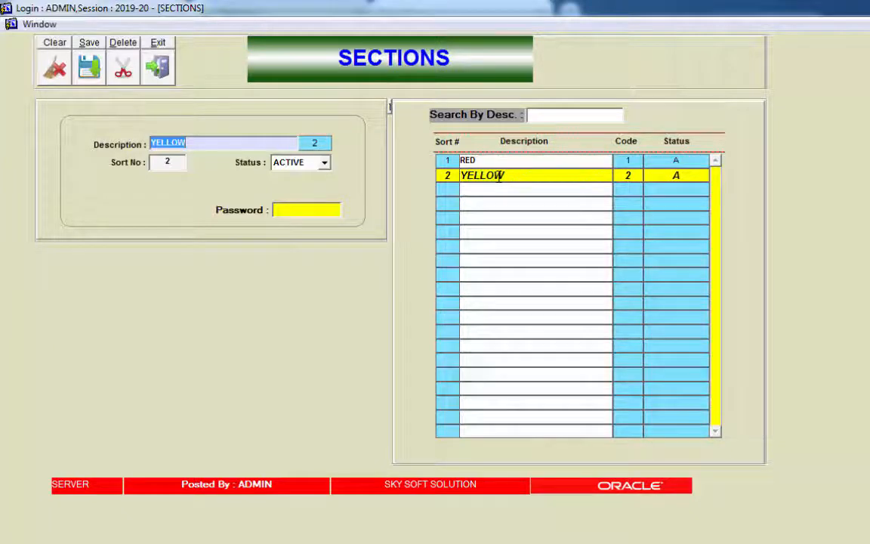
Step: Delete the YELLOW section using the password and dismiss the confirmation alert
{"action": "double_click", "coordinate": [497, 161]}
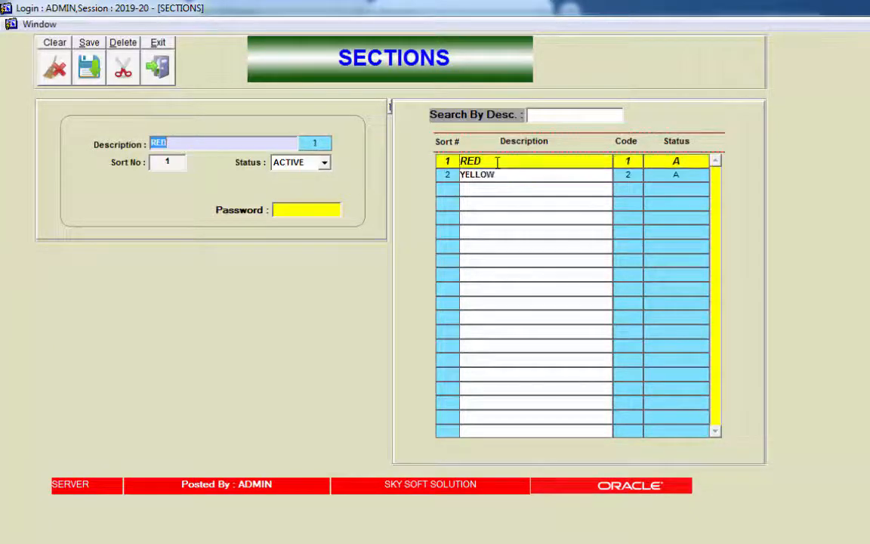
{"action": "double_click", "coordinate": [508, 176]}
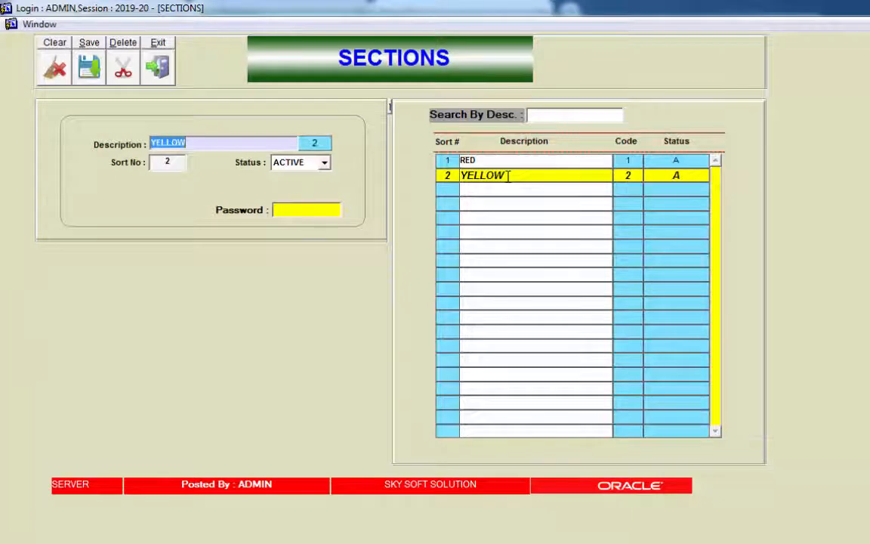
{"action": "left_click", "coordinate": [287, 206]}
{"action": "type", "text": "*"}
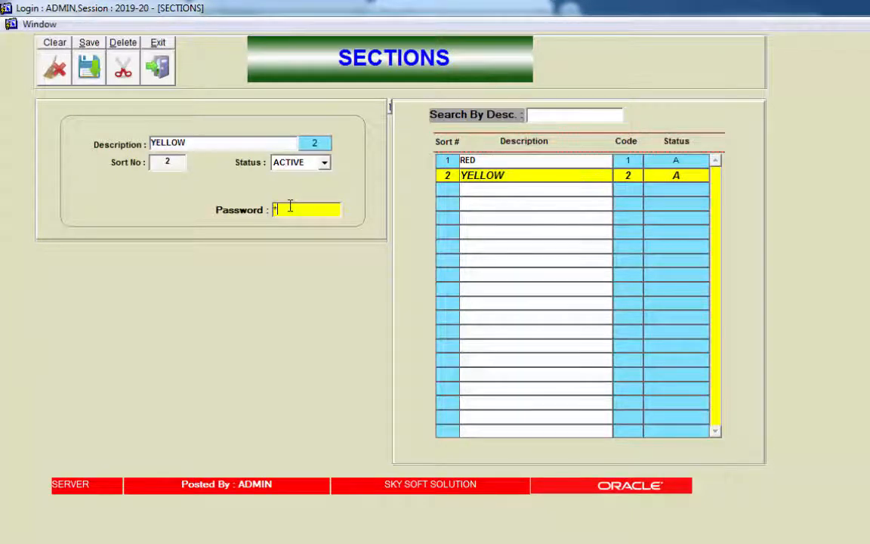
{"action": "type", "text": "**"}
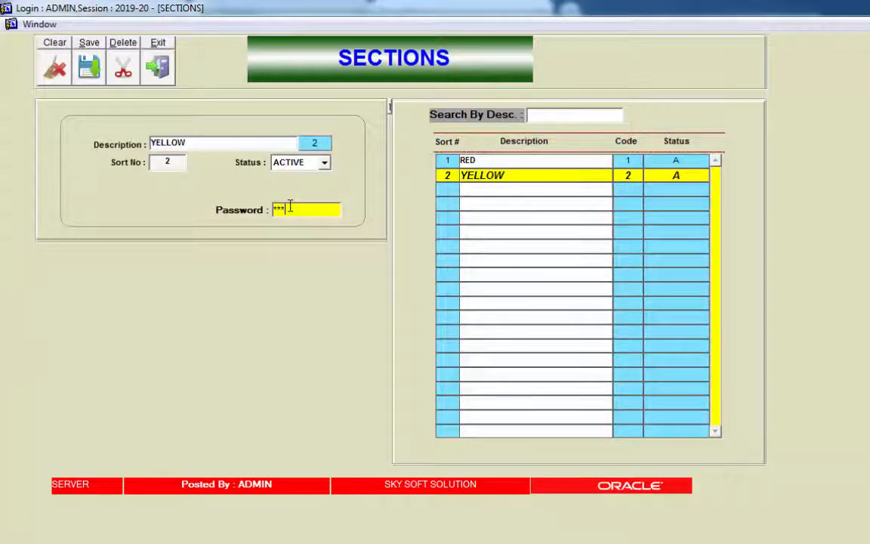
{"action": "left_click", "coordinate": [132, 73]}
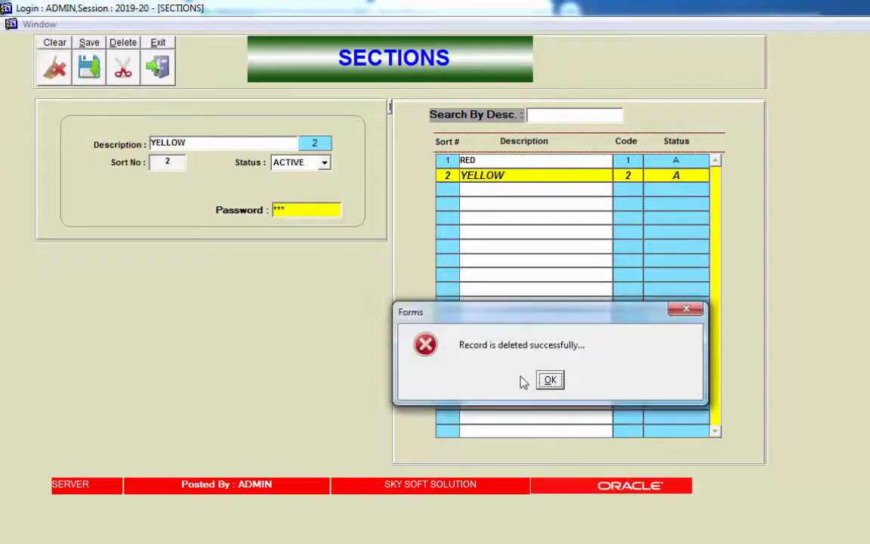
{"action": "left_click", "coordinate": [550, 381]}
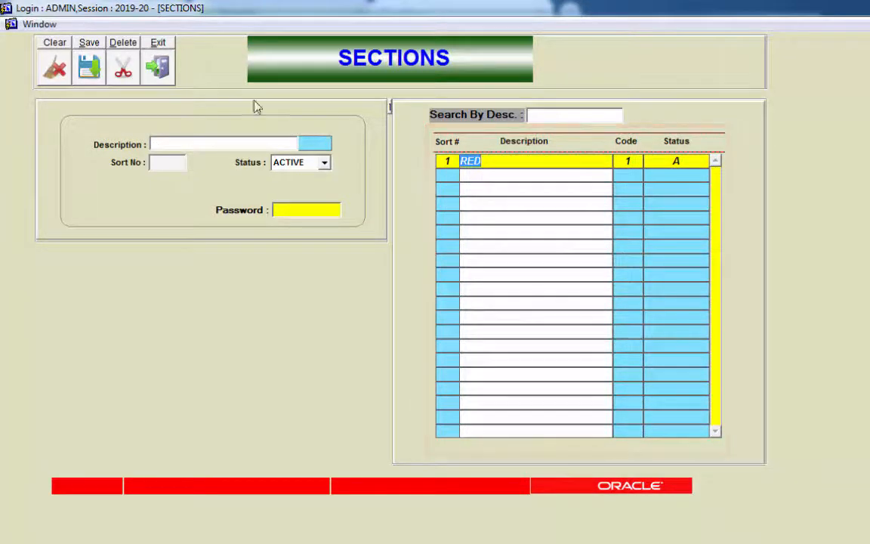
Step: Exit the Sections form and open Classes from the DEFINE menu
{"action": "left_click", "coordinate": [169, 76]}
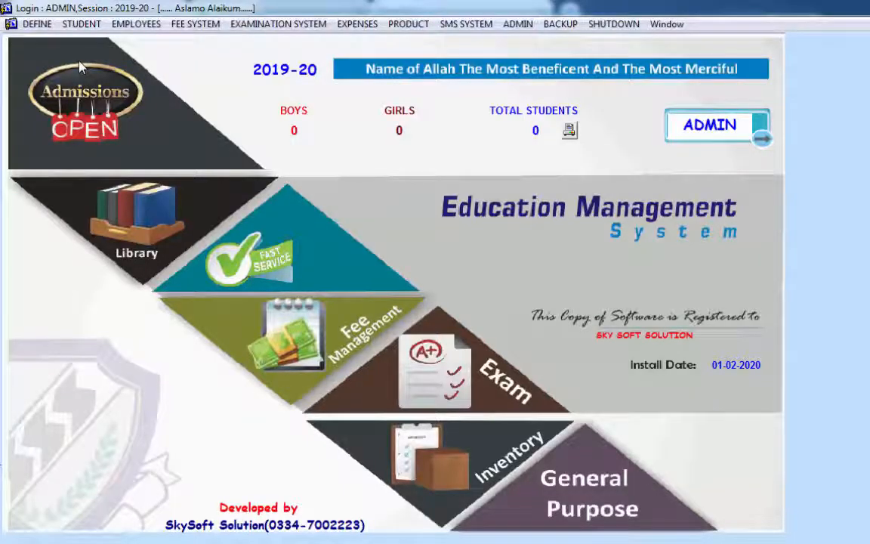
{"action": "left_click", "coordinate": [36, 25]}
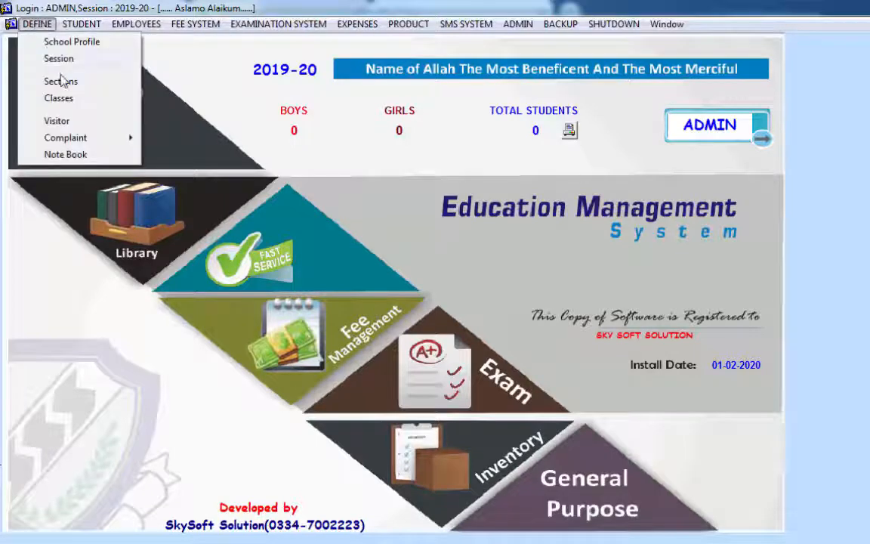
{"action": "left_click", "coordinate": [87, 104]}
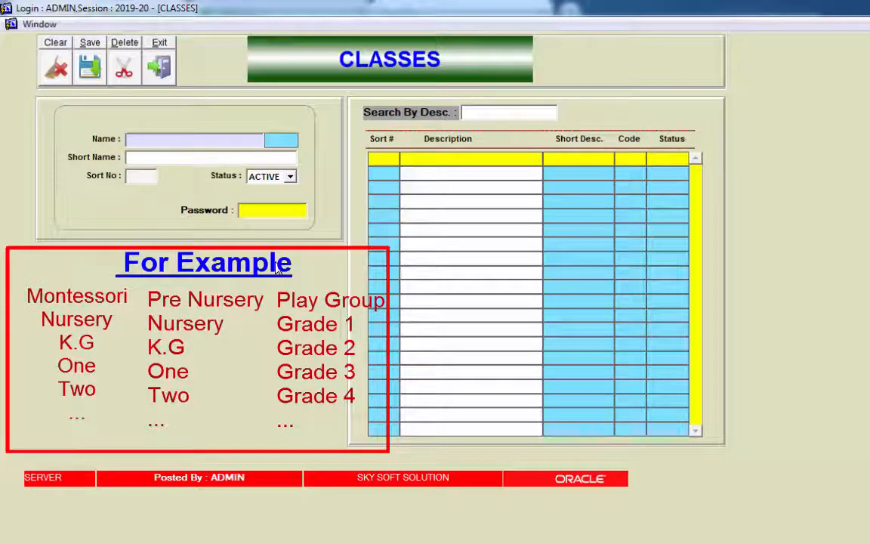
Step: Save class NURSERY with short name NUR, sort number 1 and ACTIVE status
{"action": "type", "text": "NURSER"}
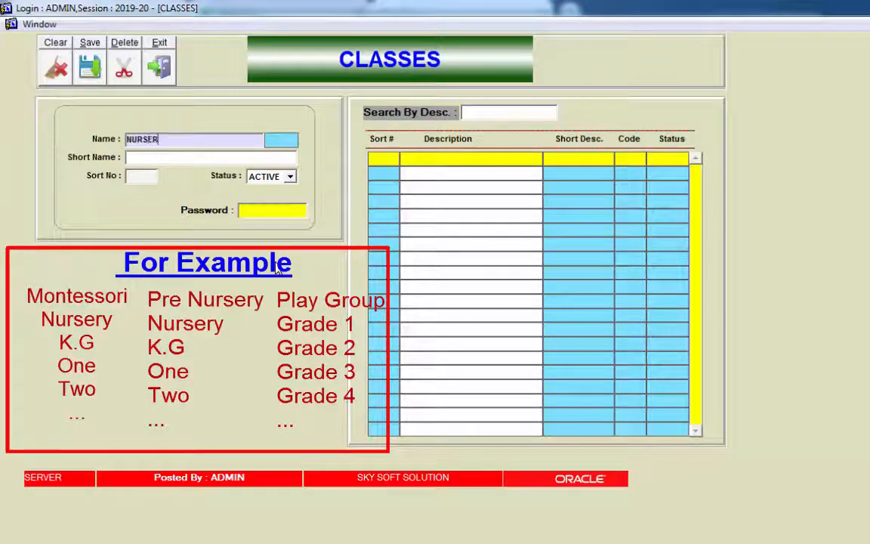
{"action": "type", "text": "Y"}
{"action": "key", "text": "Return"}
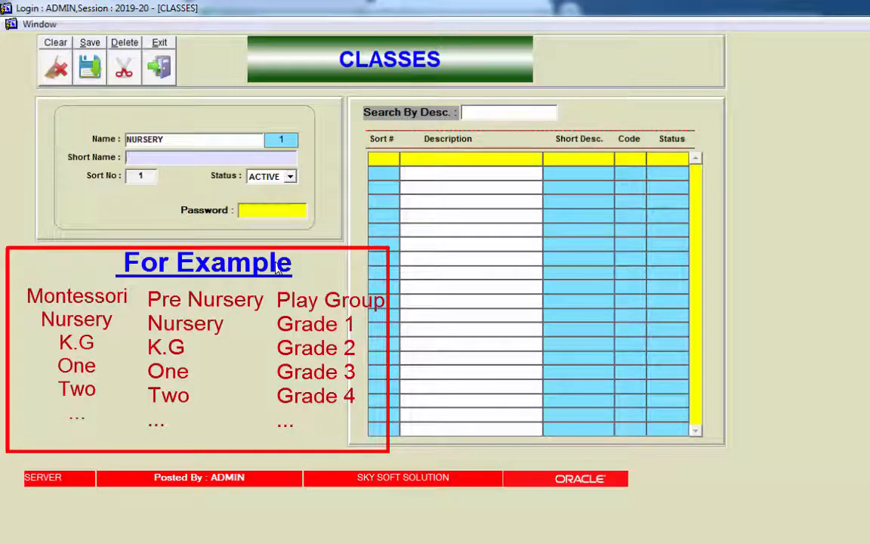
{"action": "double_click", "coordinate": [187, 138]}
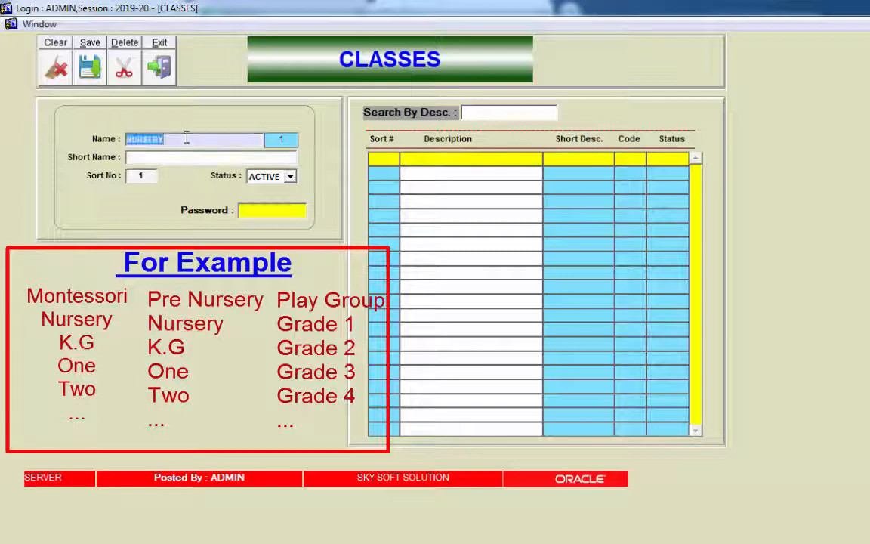
{"action": "left_click", "coordinate": [162, 156]}
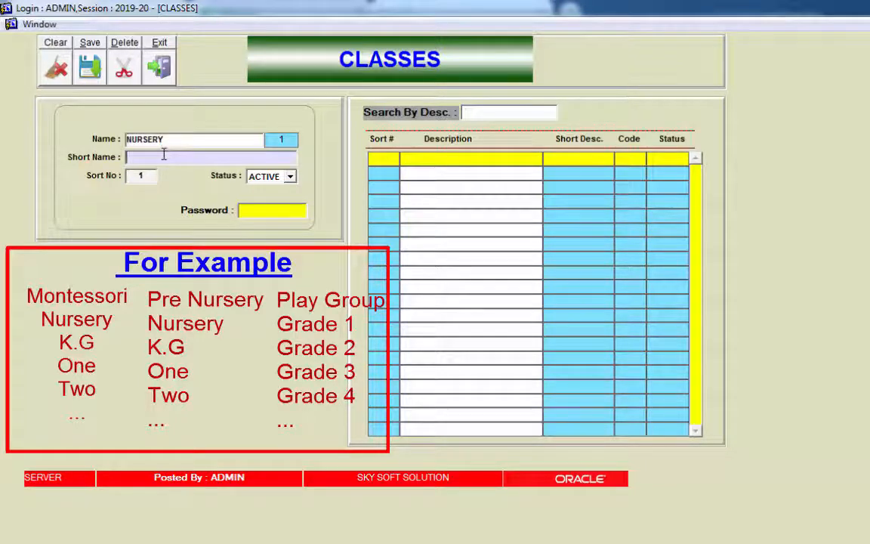
{"action": "type", "text": "NUR"}
{"action": "key", "text": "Tab"}
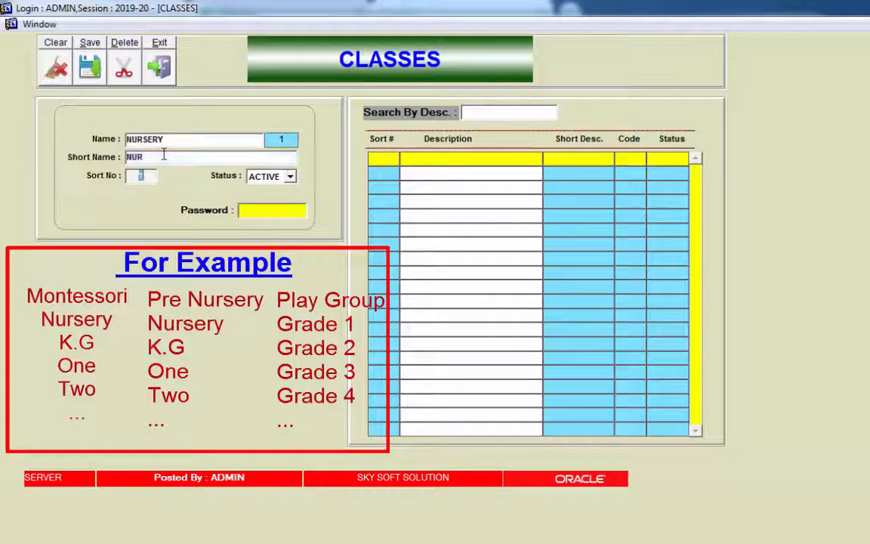
{"action": "key", "text": "Tab"}
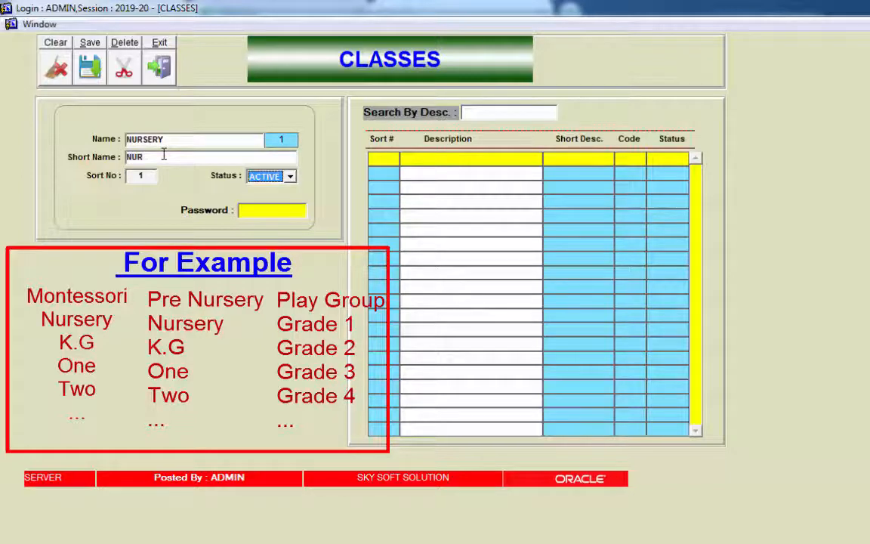
{"action": "key", "text": "Tab"}
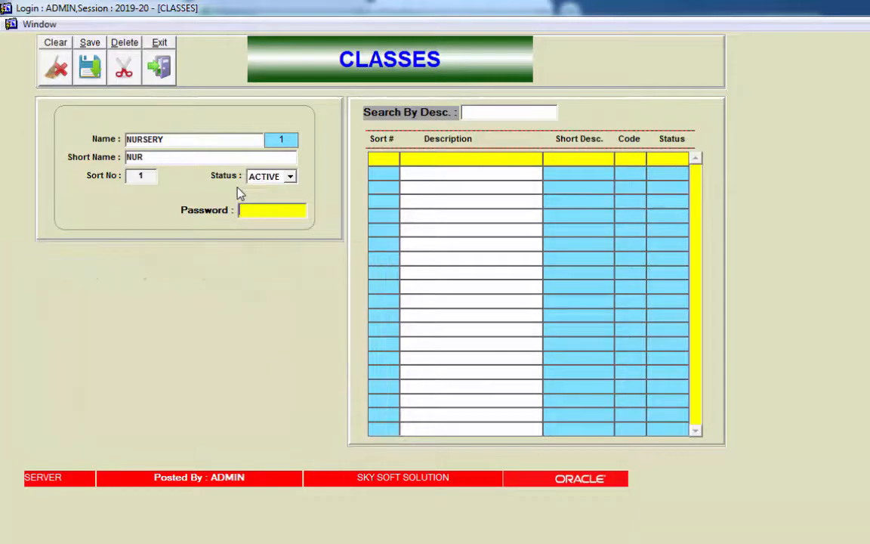
{"action": "type", "text": "***"}
{"action": "key", "text": "Return"}
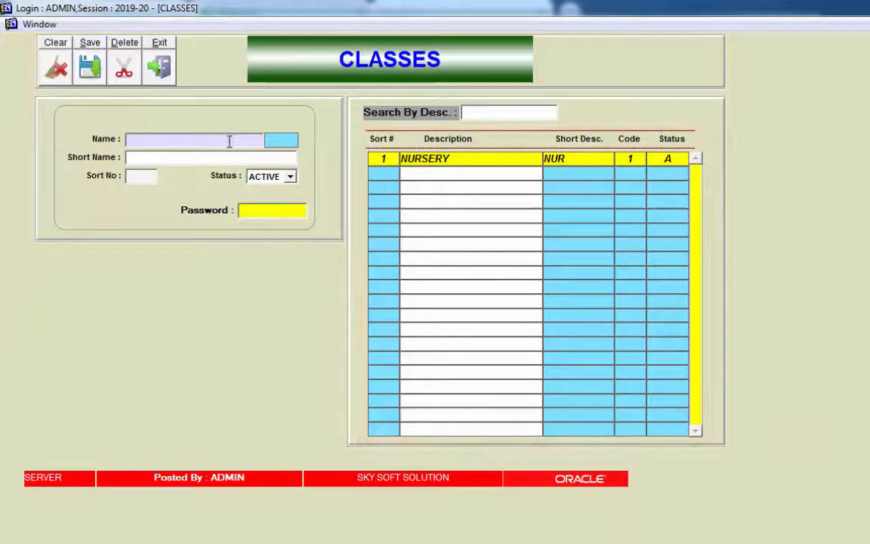
Step: Enter class PLAY GROUP with short name PG and ACTIVE status
{"action": "type", "text": "PLAY"}
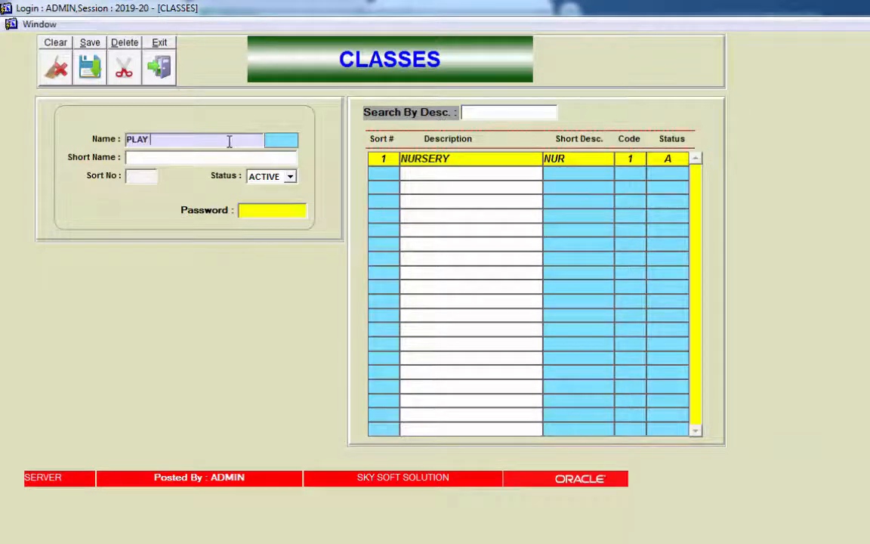
{"action": "type", "text": " GROUP"}
{"action": "key", "text": "Return"}
{"action": "type", "text": "PG"}
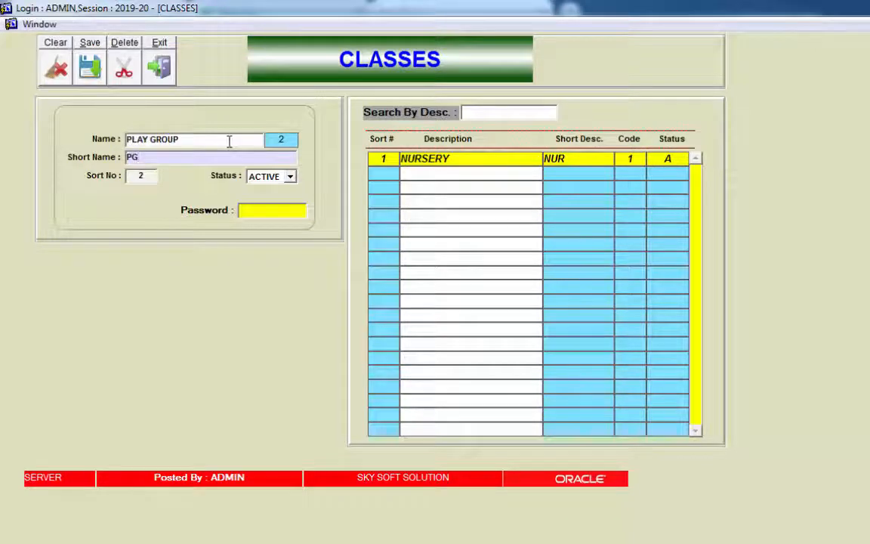
{"action": "key", "text": "Return"}
{"action": "key", "text": "Return"}
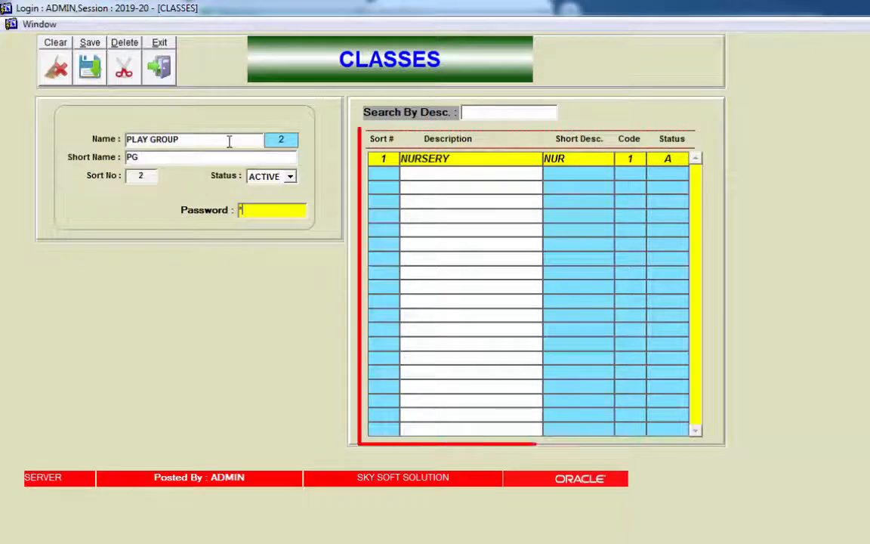
{"action": "key", "text": "Return"}
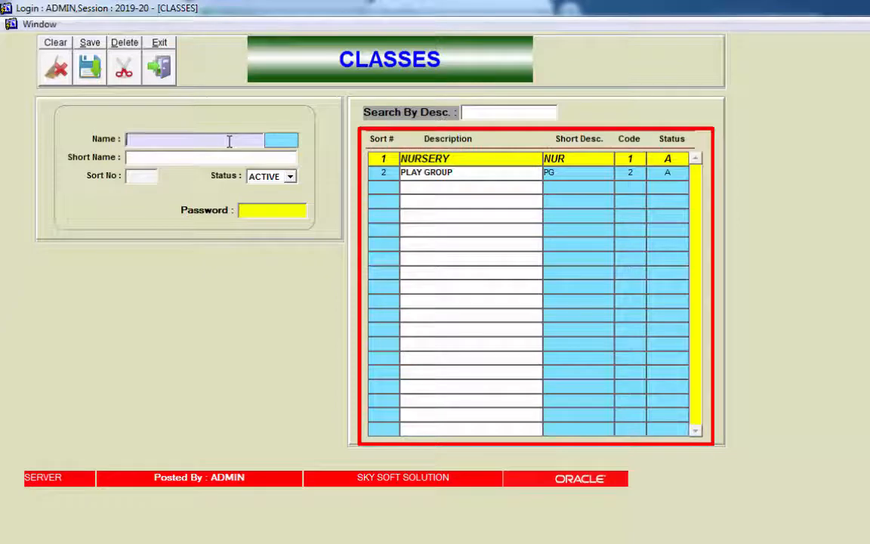
Step: Add class K.G with short name KG, ACTIVE, and save it with the password
{"action": "type", "text": ".G"}
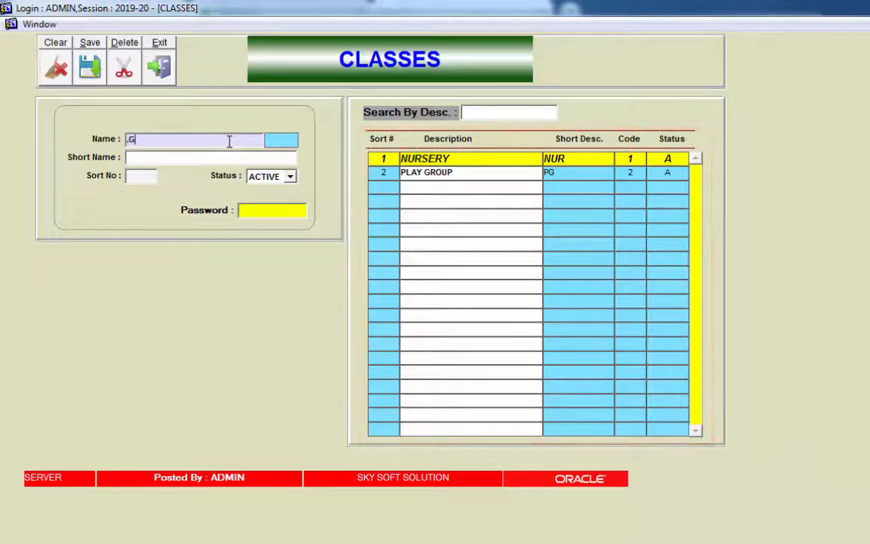
{"action": "key", "text": "Return"}
{"action": "key", "text": "shift+Tab"}
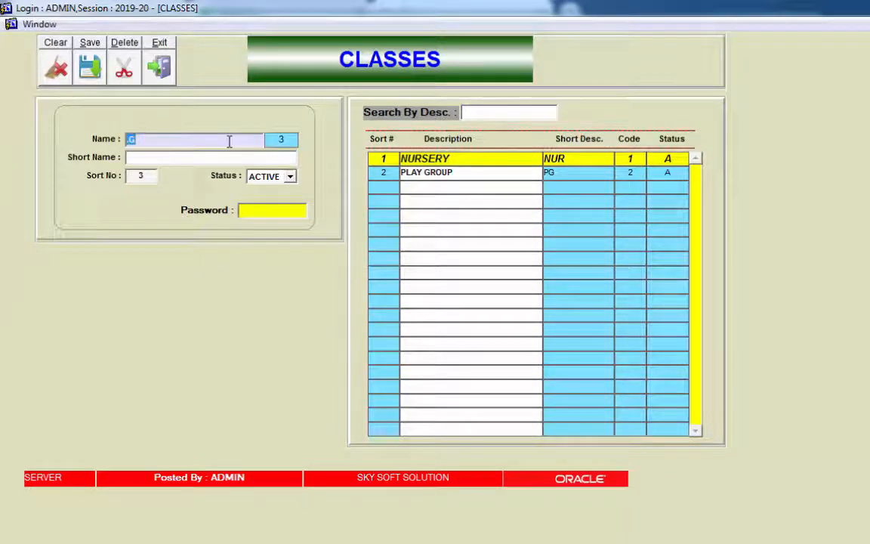
{"action": "type", "text": "K.G"}
{"action": "key", "text": "Return"}
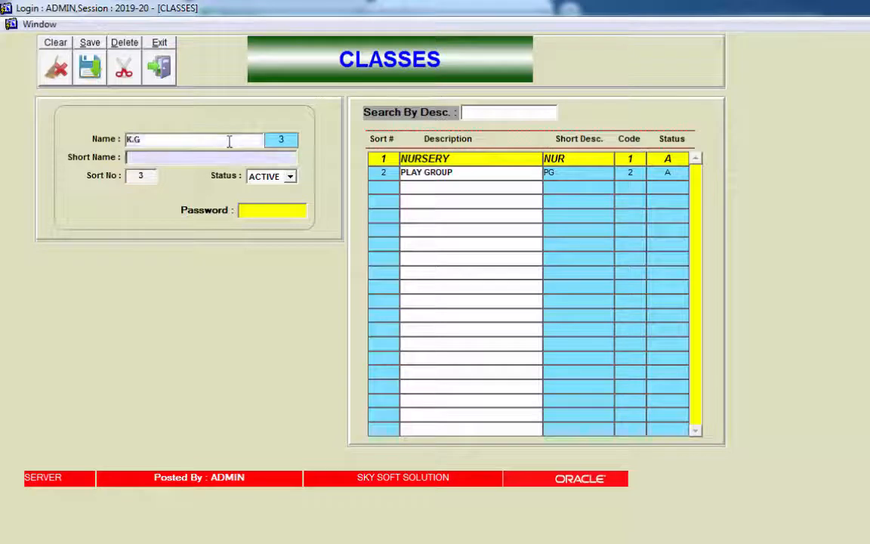
{"action": "type", "text": "KG"}
{"action": "key", "text": "Return"}
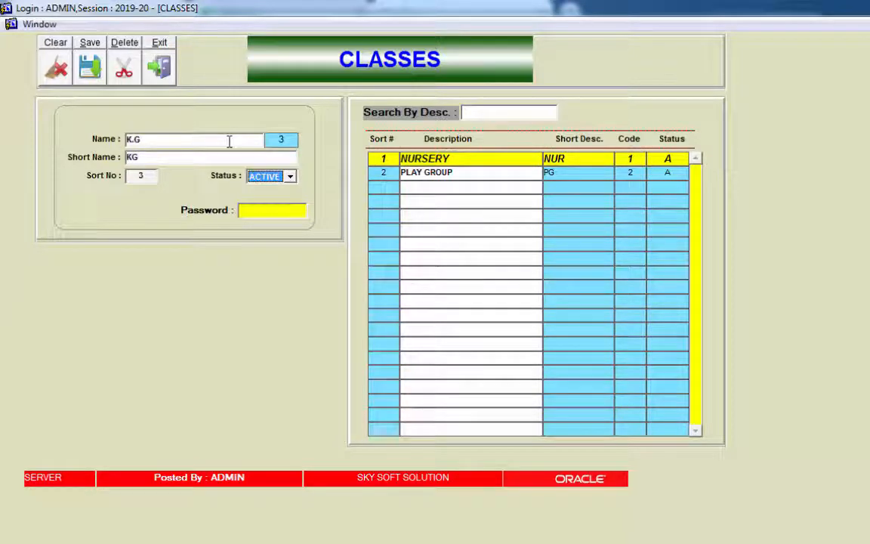
{"action": "key", "text": "Return"}
{"action": "type", "text": "***"}
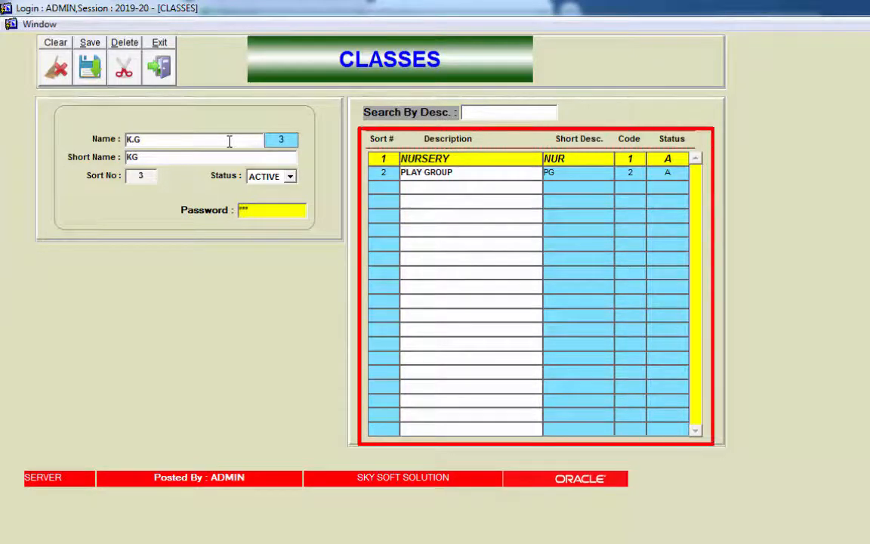
{"action": "key", "text": "Return"}
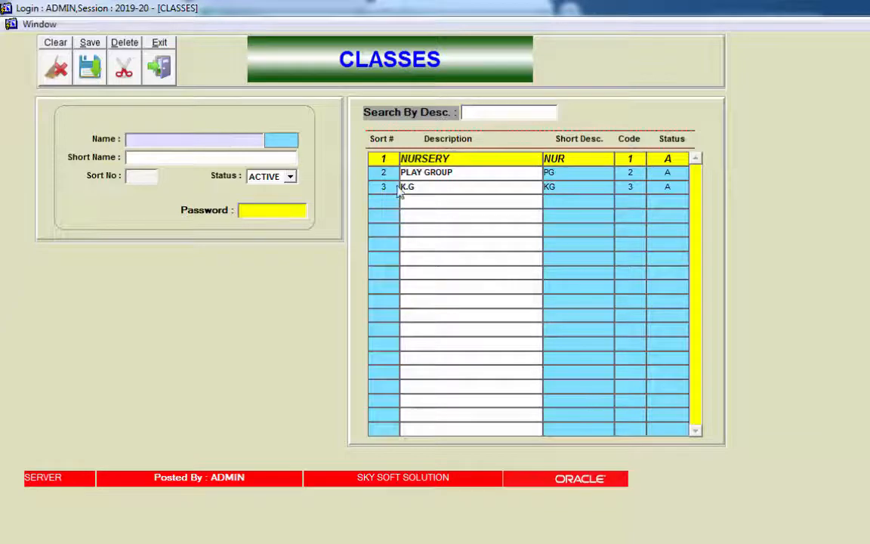
Step: Change class code 2's name from PLAY GROUP to PG and confirm the update
{"action": "left_click", "coordinate": [459, 172]}
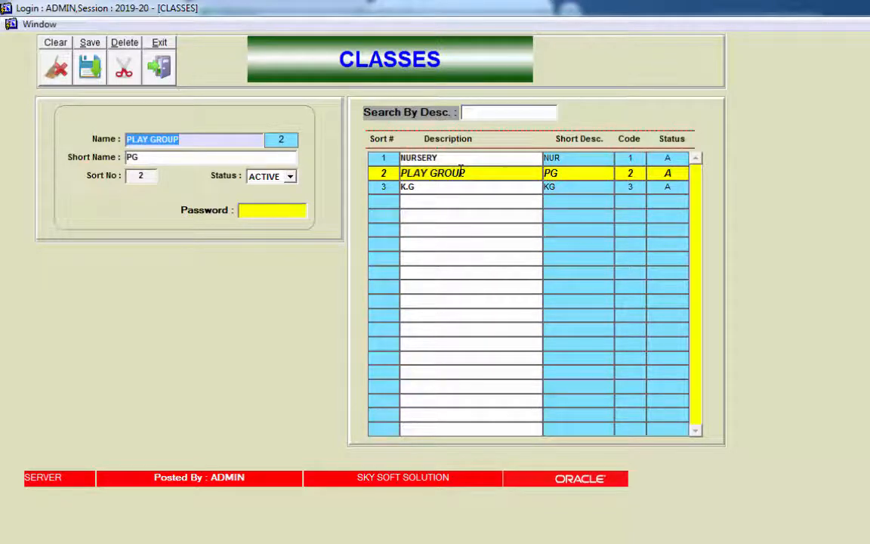
{"action": "left_click", "coordinate": [192, 139]}
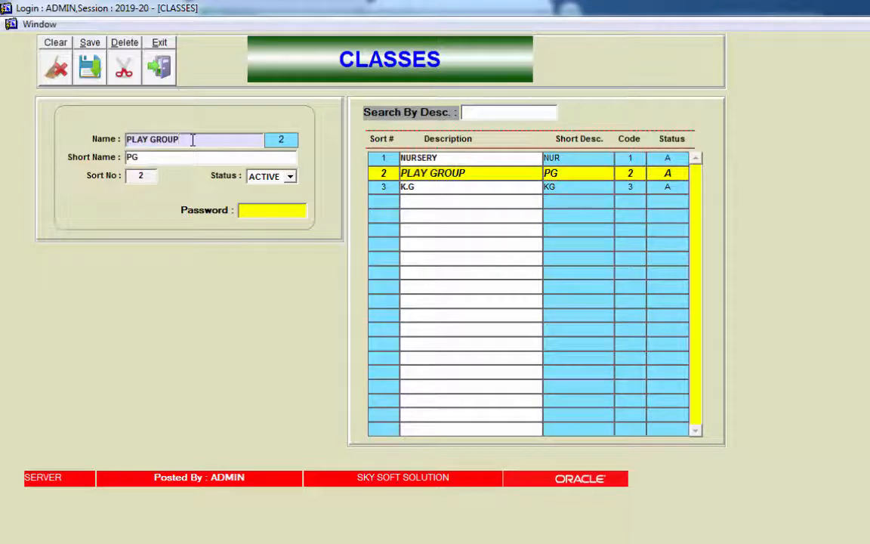
{"action": "key", "text": "BackSpace"}
{"action": "key", "text": "BackSpace"}
{"action": "key", "text": "BackSpace"}
{"action": "key", "text": "BackSpace"}
{"action": "key", "text": "BackSpace"}
{"action": "key", "text": "BackSpace"}
{"action": "key", "text": "BackSpace"}
{"action": "key", "text": "BackSpace"}
{"action": "key", "text": "BackSpace"}
{"action": "key", "text": "BackSpace"}
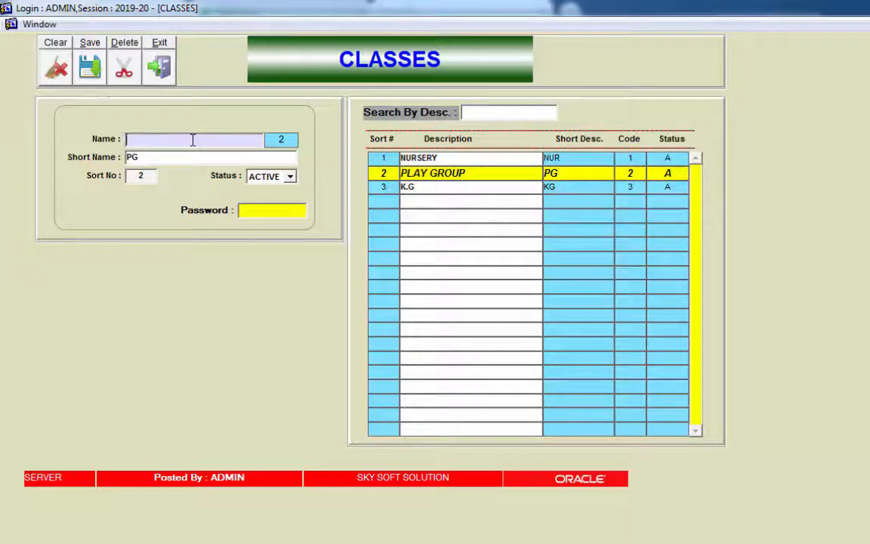
{"action": "type", "text": "PG"}
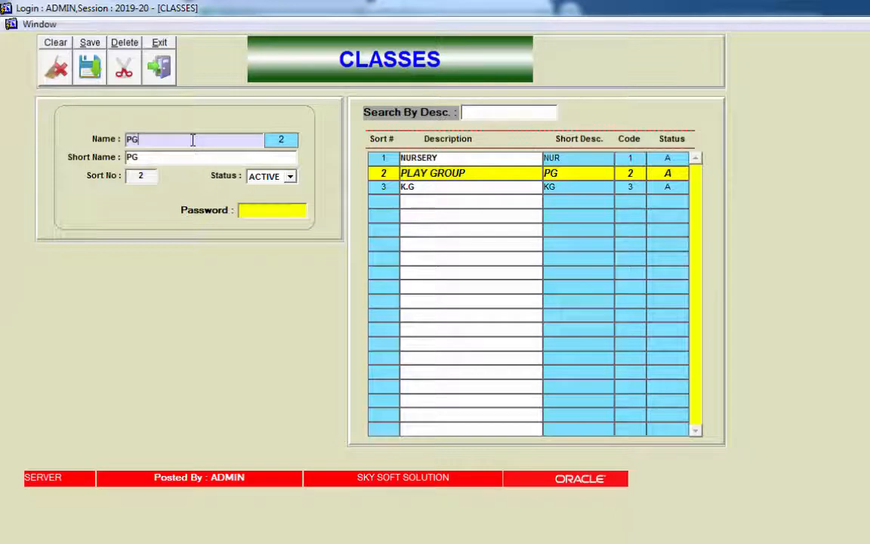
{"action": "left_click", "coordinate": [258, 209]}
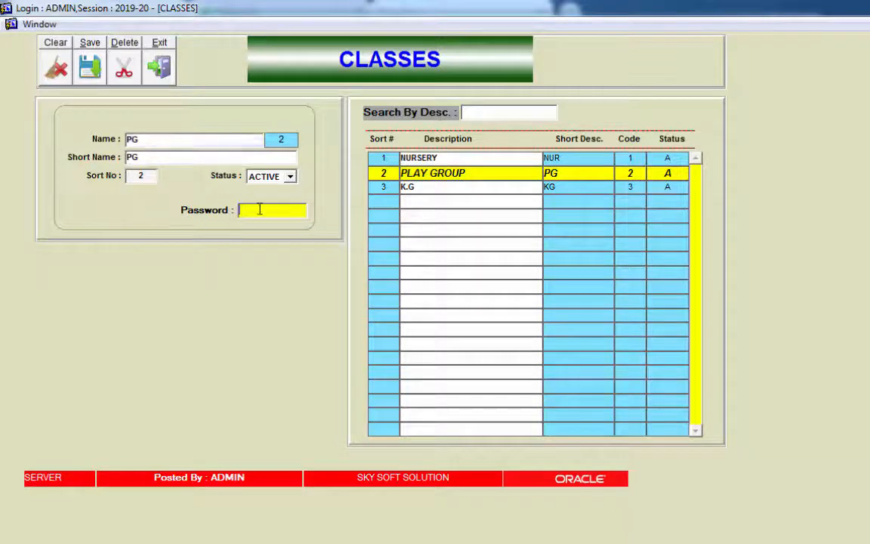
{"action": "type", "text": "123"}
{"action": "key", "text": "Return"}
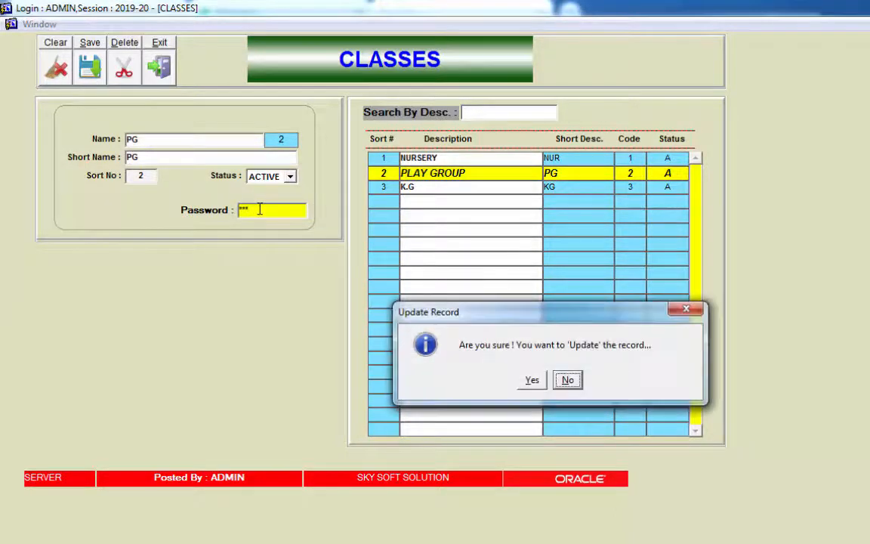
{"action": "key", "text": "Left"}
{"action": "key", "text": "Return"}
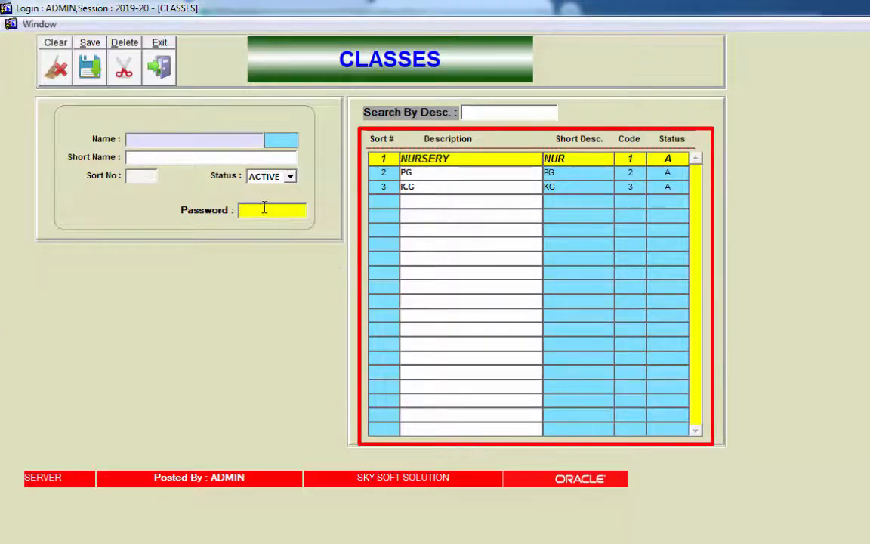
{"action": "left_click", "coordinate": [466, 175]}
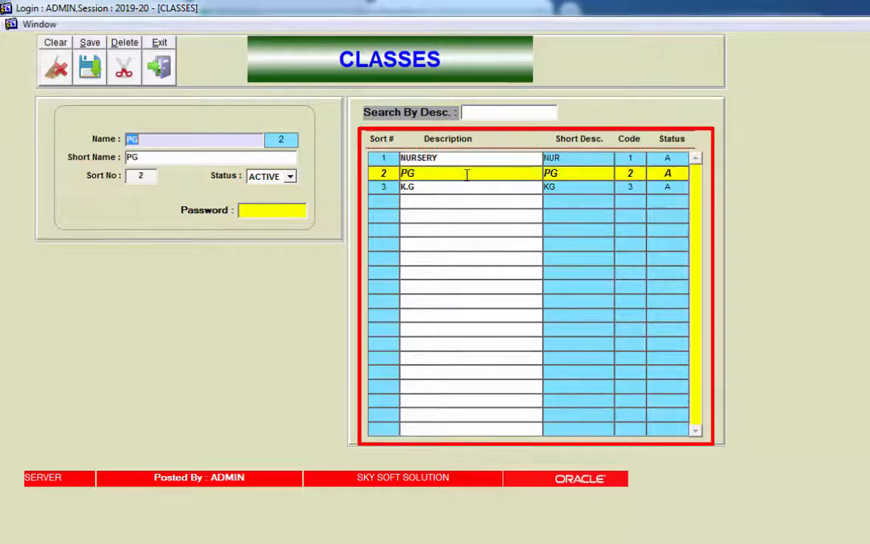
Step: Set K.G's sort number to 1 and confirm the update
{"action": "left_click", "coordinate": [424, 187]}
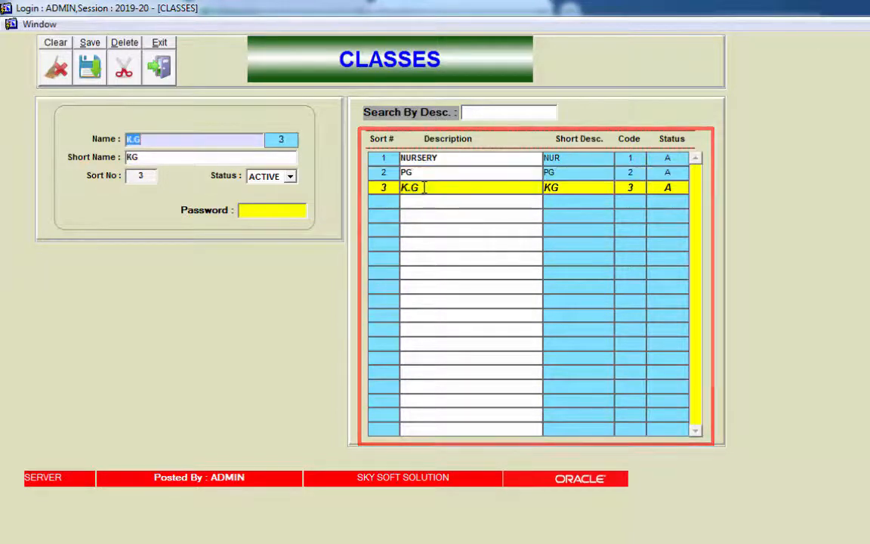
{"action": "double_click", "coordinate": [147, 174]}
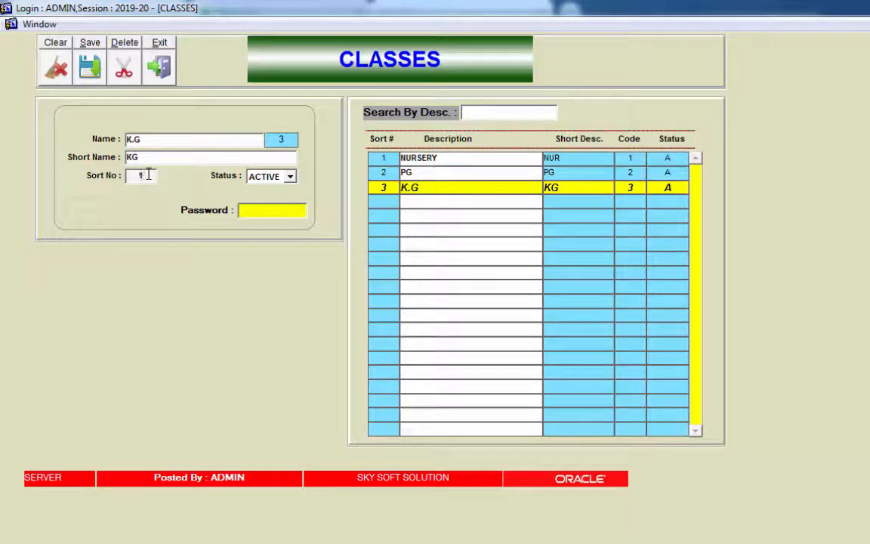
{"action": "type", "text": "1"}
{"action": "left_click", "coordinate": [247, 212]}
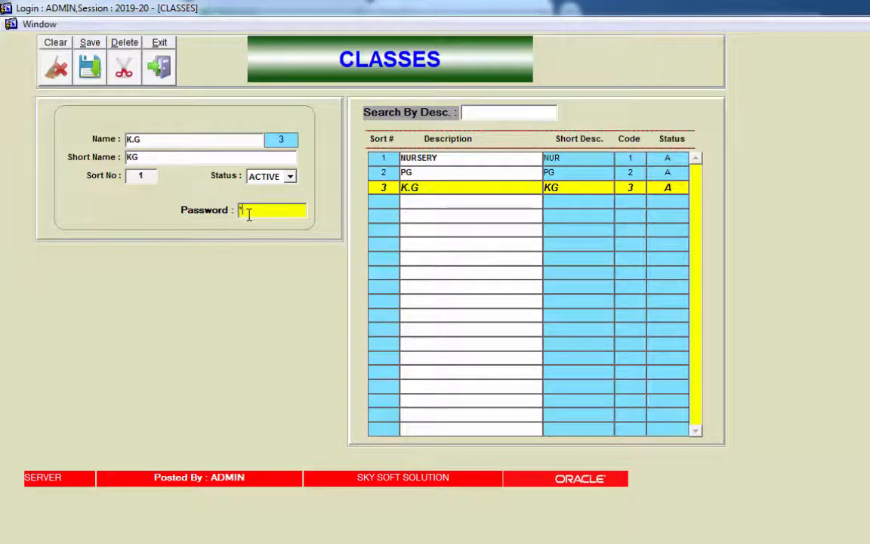
{"action": "key", "text": "Return"}
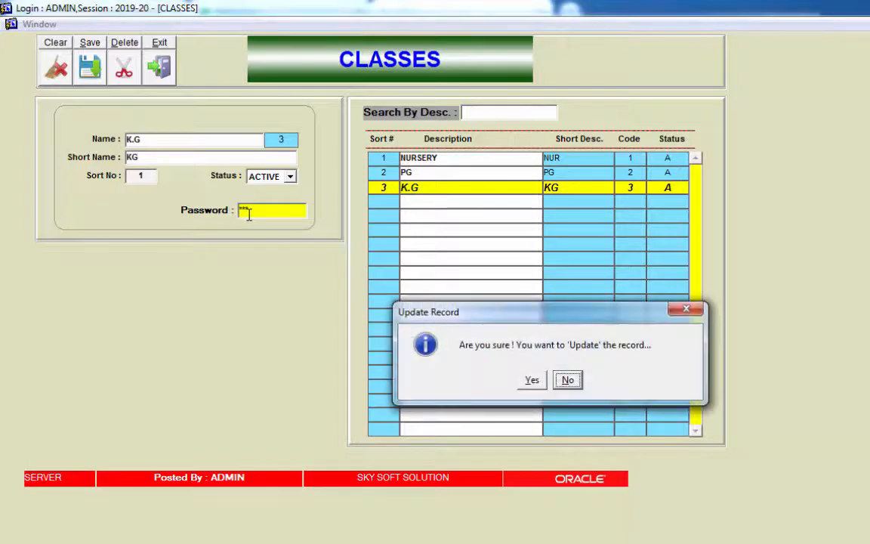
{"action": "key", "text": "Left"}
{"action": "key", "text": "Return"}
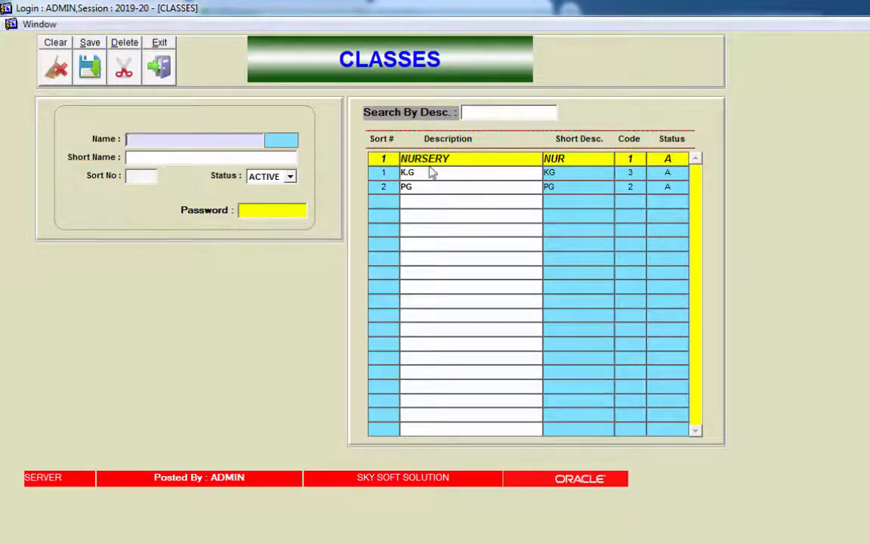
Step: Set NURSERY's sort number to 3 and confirm the update
{"action": "left_click", "coordinate": [499, 157]}
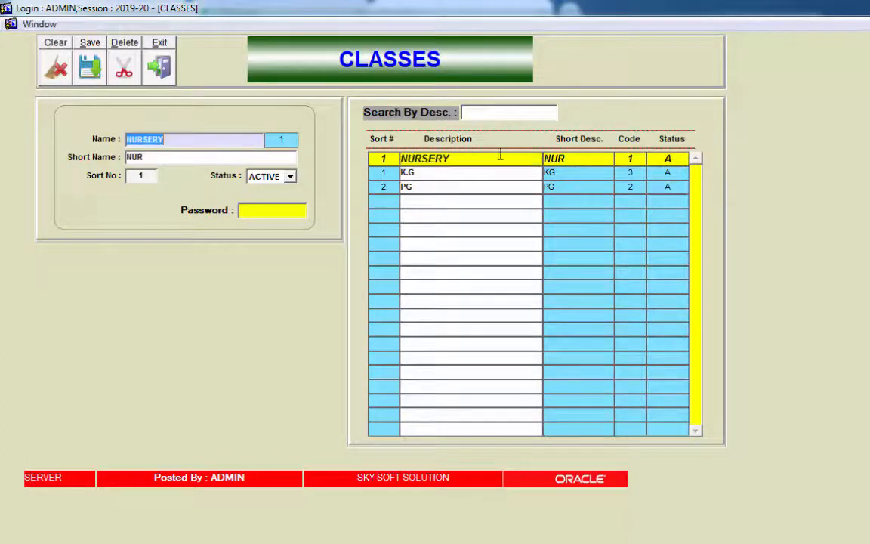
{"action": "double_click", "coordinate": [143, 179]}
{"action": "type", "text": "3"}
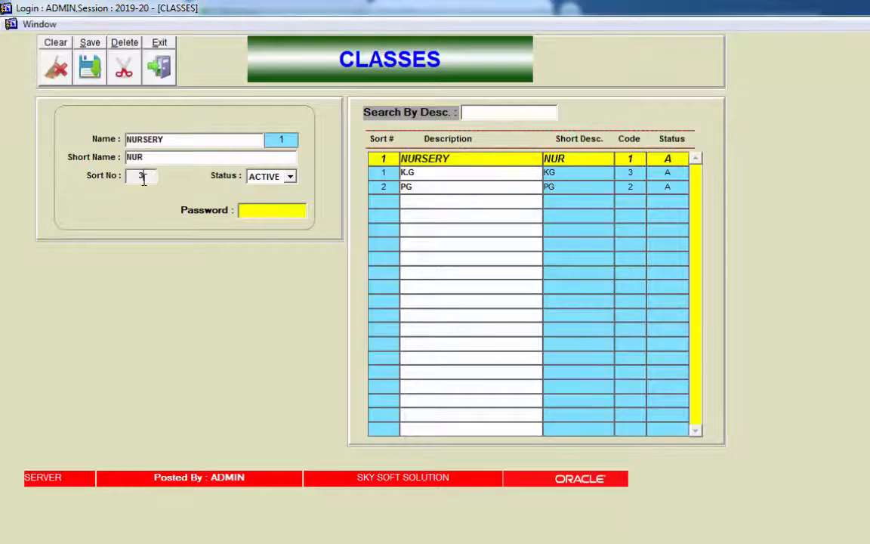
{"action": "left_click", "coordinate": [258, 208]}
{"action": "type", "text": "*"}
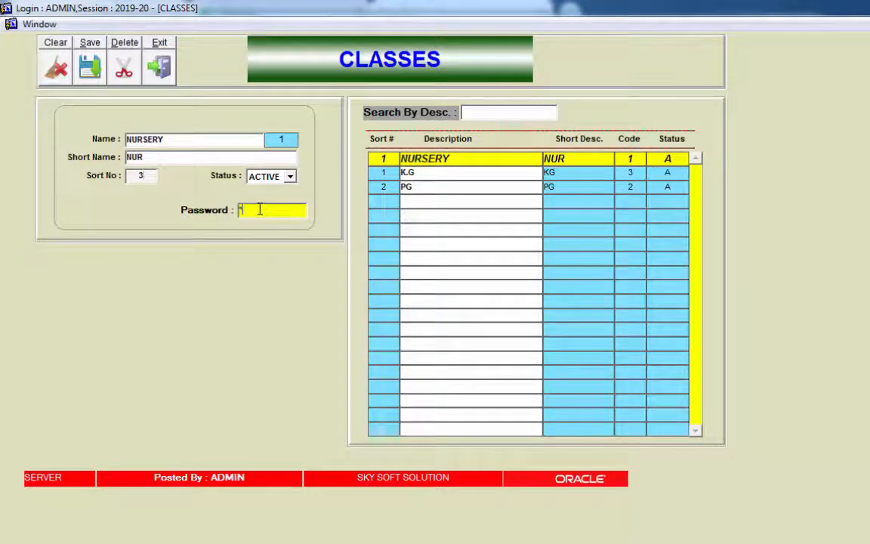
{"action": "type", "text": "**"}
{"action": "key", "text": "Return"}
{"action": "key", "text": "Left"}
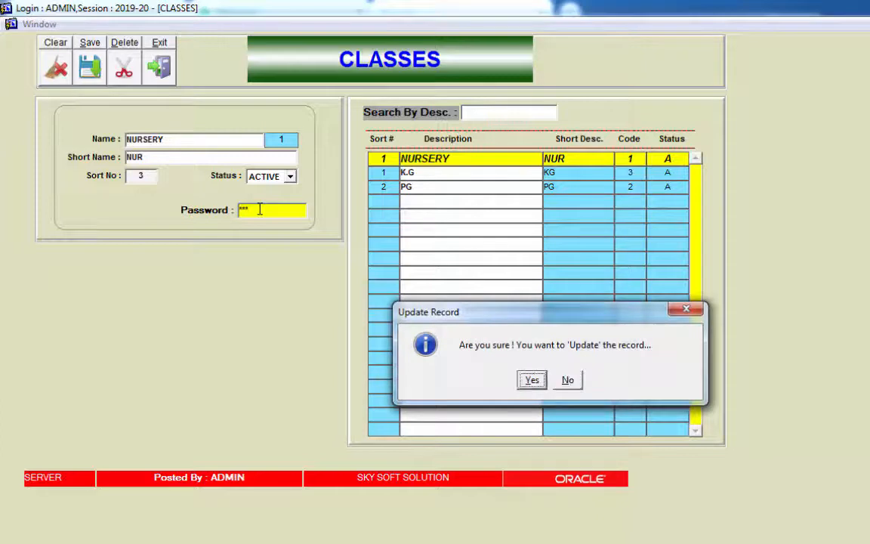
{"action": "key", "text": "Return"}
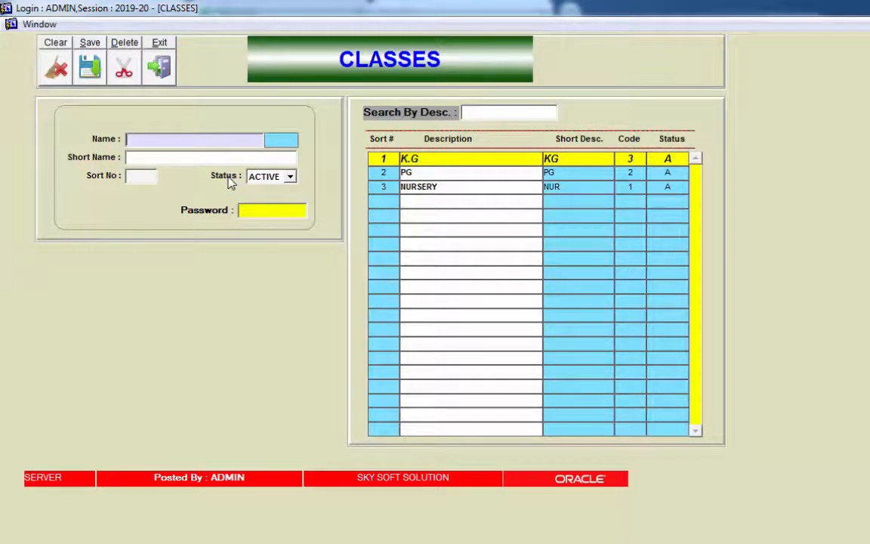
{"action": "left_click", "coordinate": [454, 187]}
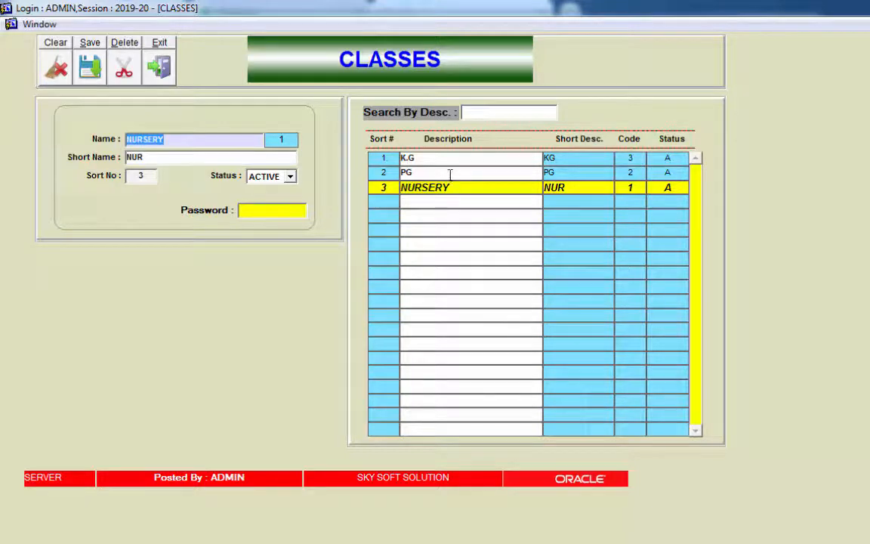
Step: Change NURSERY's status to CLOSE, enter the password and confirm the record update
{"action": "left_click", "coordinate": [450, 172]}
{"action": "left_click", "coordinate": [454, 187]}
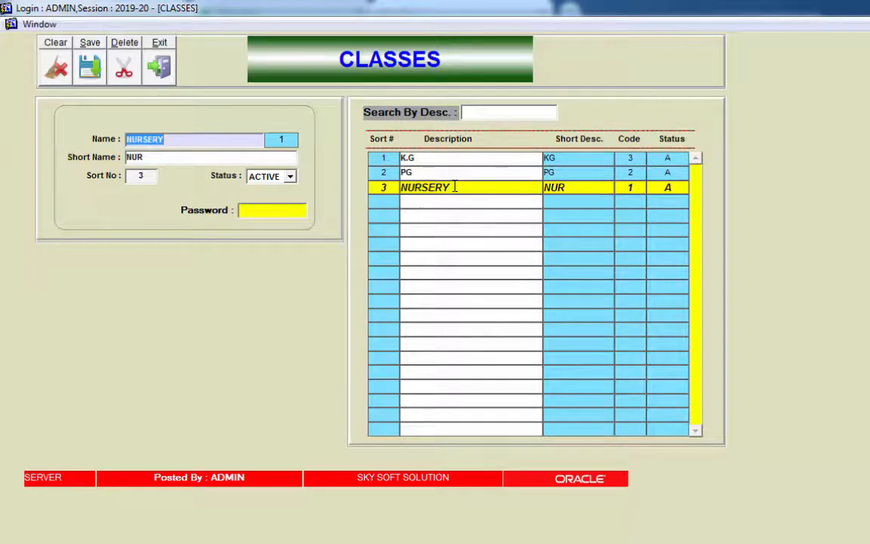
{"action": "left_click", "coordinate": [290, 177]}
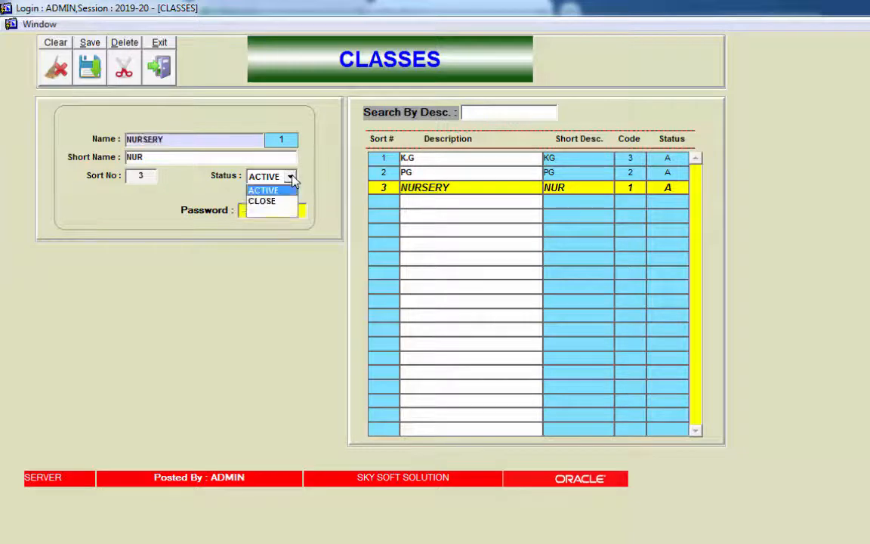
{"action": "left_click", "coordinate": [278, 202]}
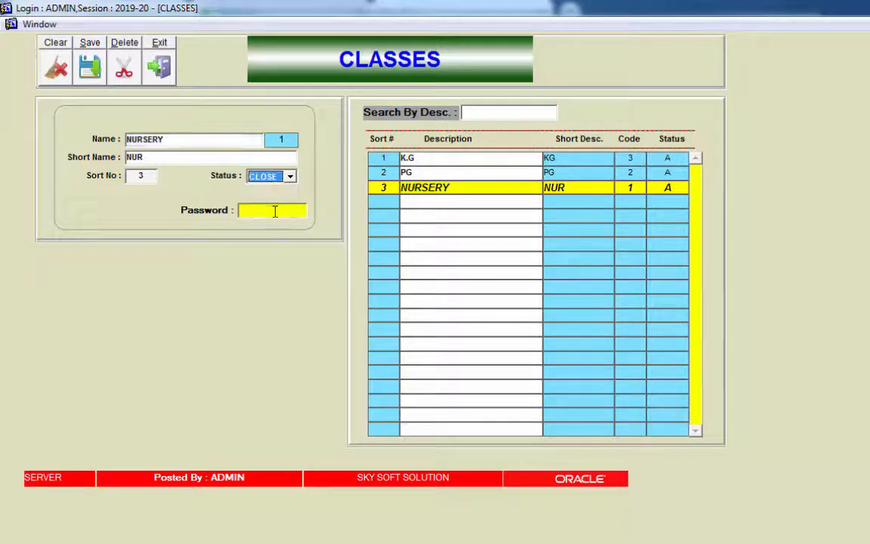
{"action": "left_click", "coordinate": [275, 212]}
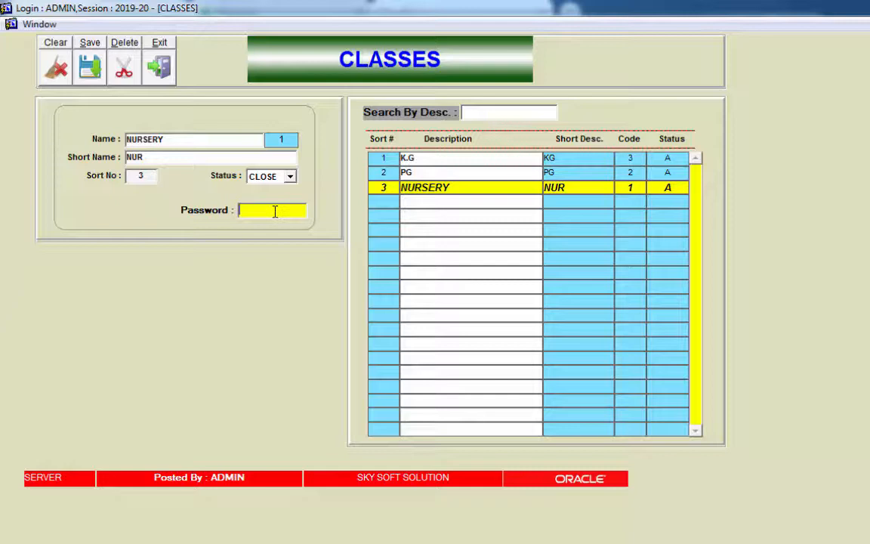
{"action": "type", "text": "***"}
{"action": "key", "text": "Return"}
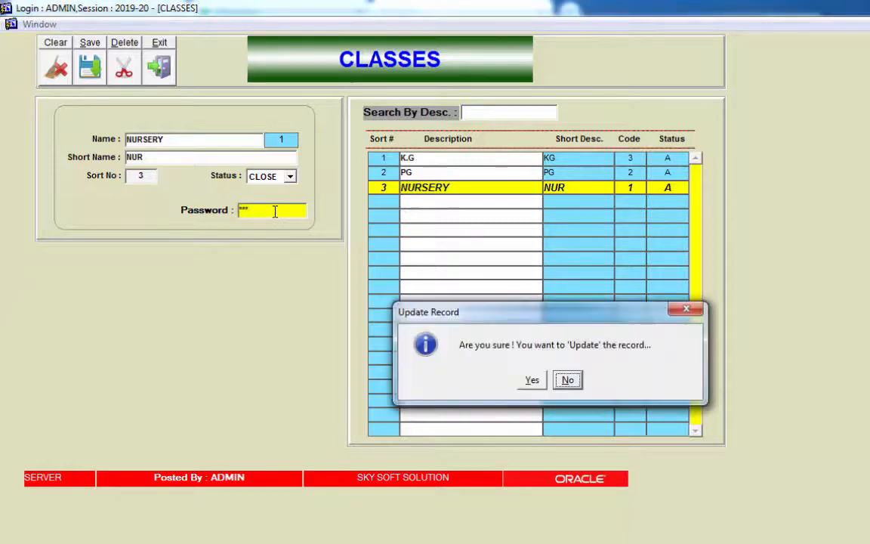
{"action": "key", "text": "Left"}
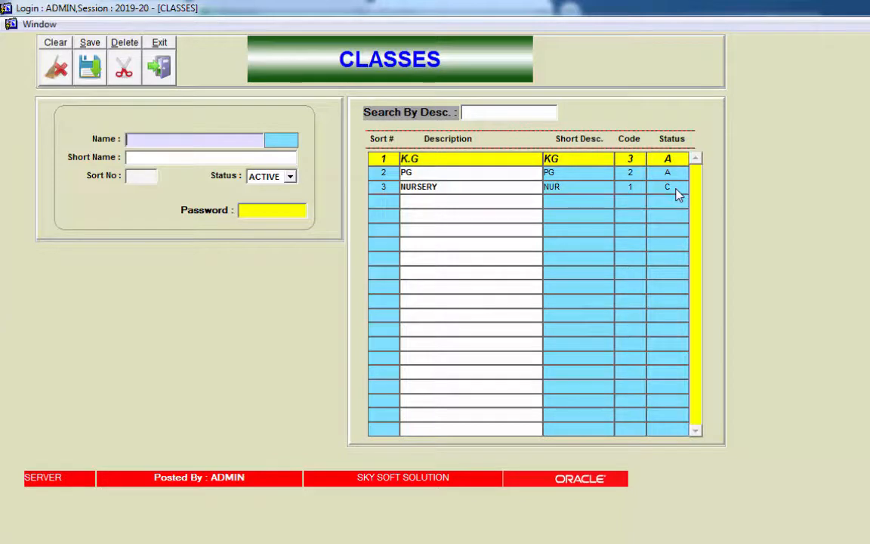
Step: Delete the K.G class record with the password, then review the remaining NURSERY record
{"action": "left_click", "coordinate": [506, 156]}
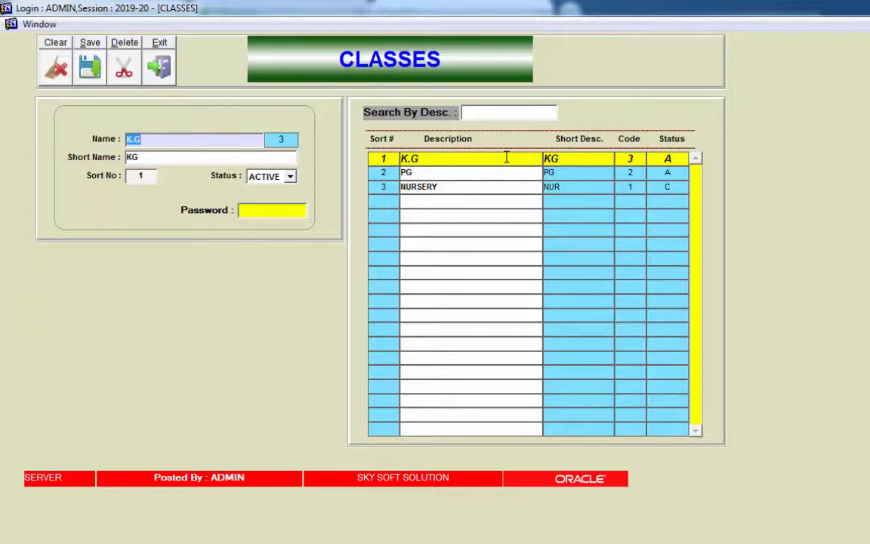
{"action": "left_click", "coordinate": [286, 215]}
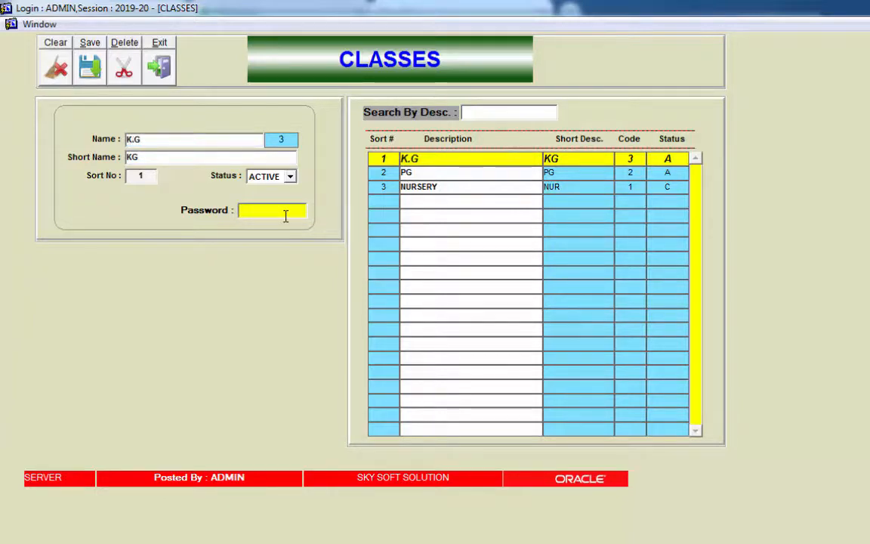
{"action": "type", "text": "*"}
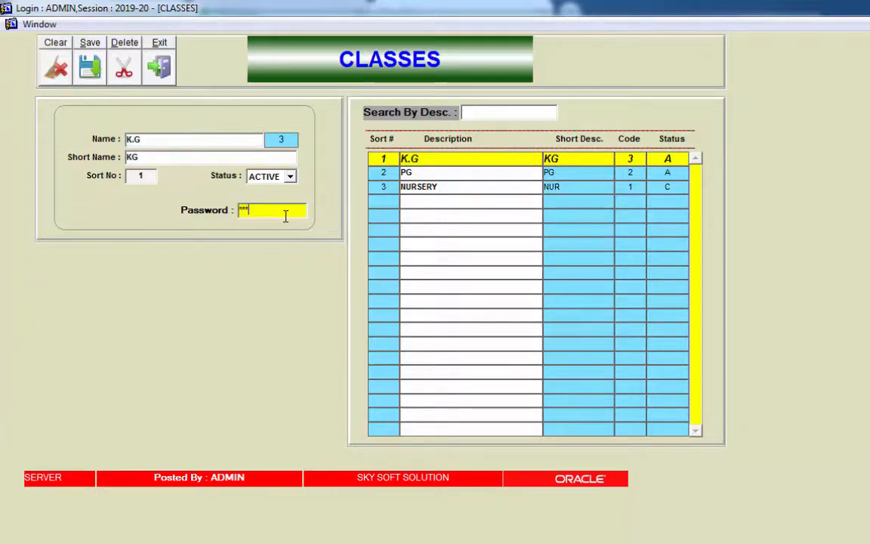
{"action": "left_click", "coordinate": [124, 68]}
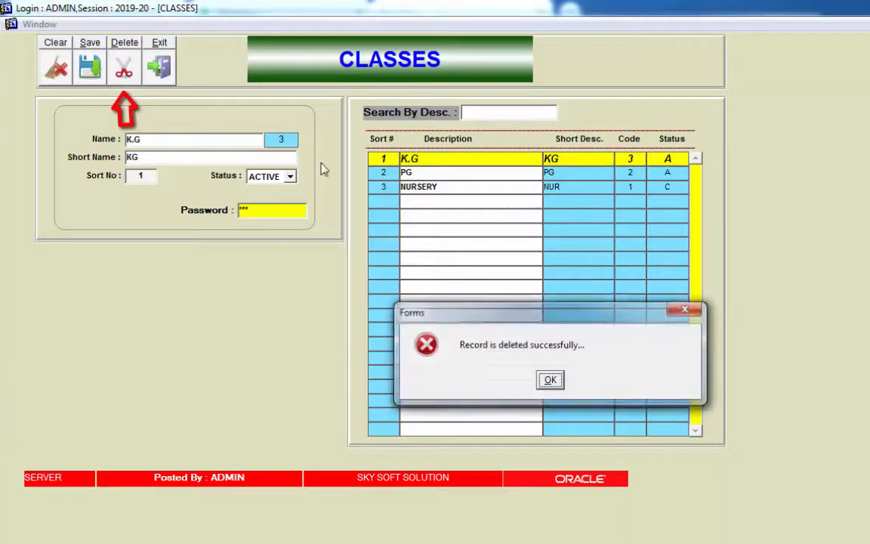
{"action": "left_click", "coordinate": [549, 379]}
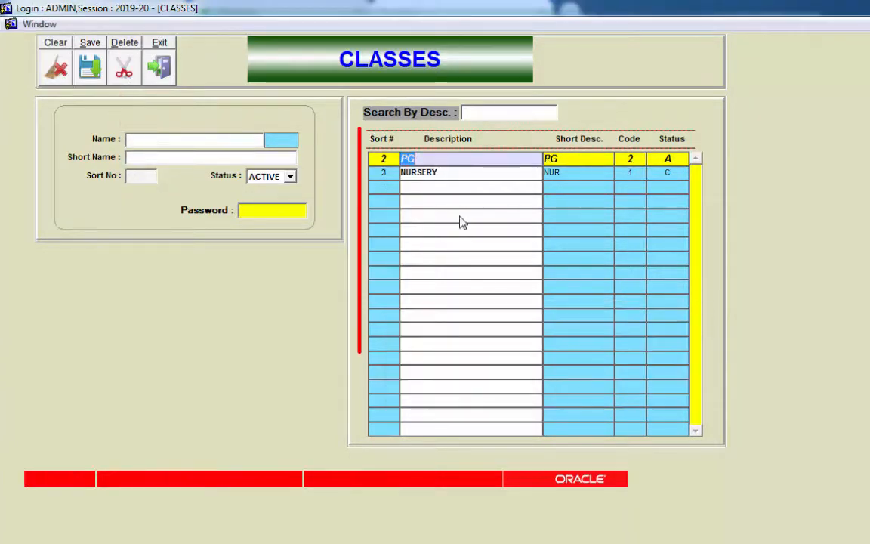
{"action": "left_click", "coordinate": [443, 172]}
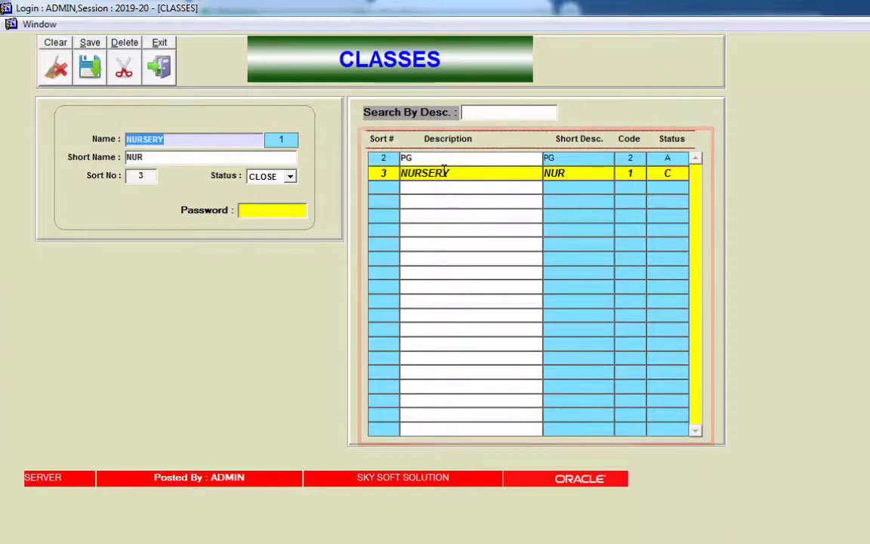